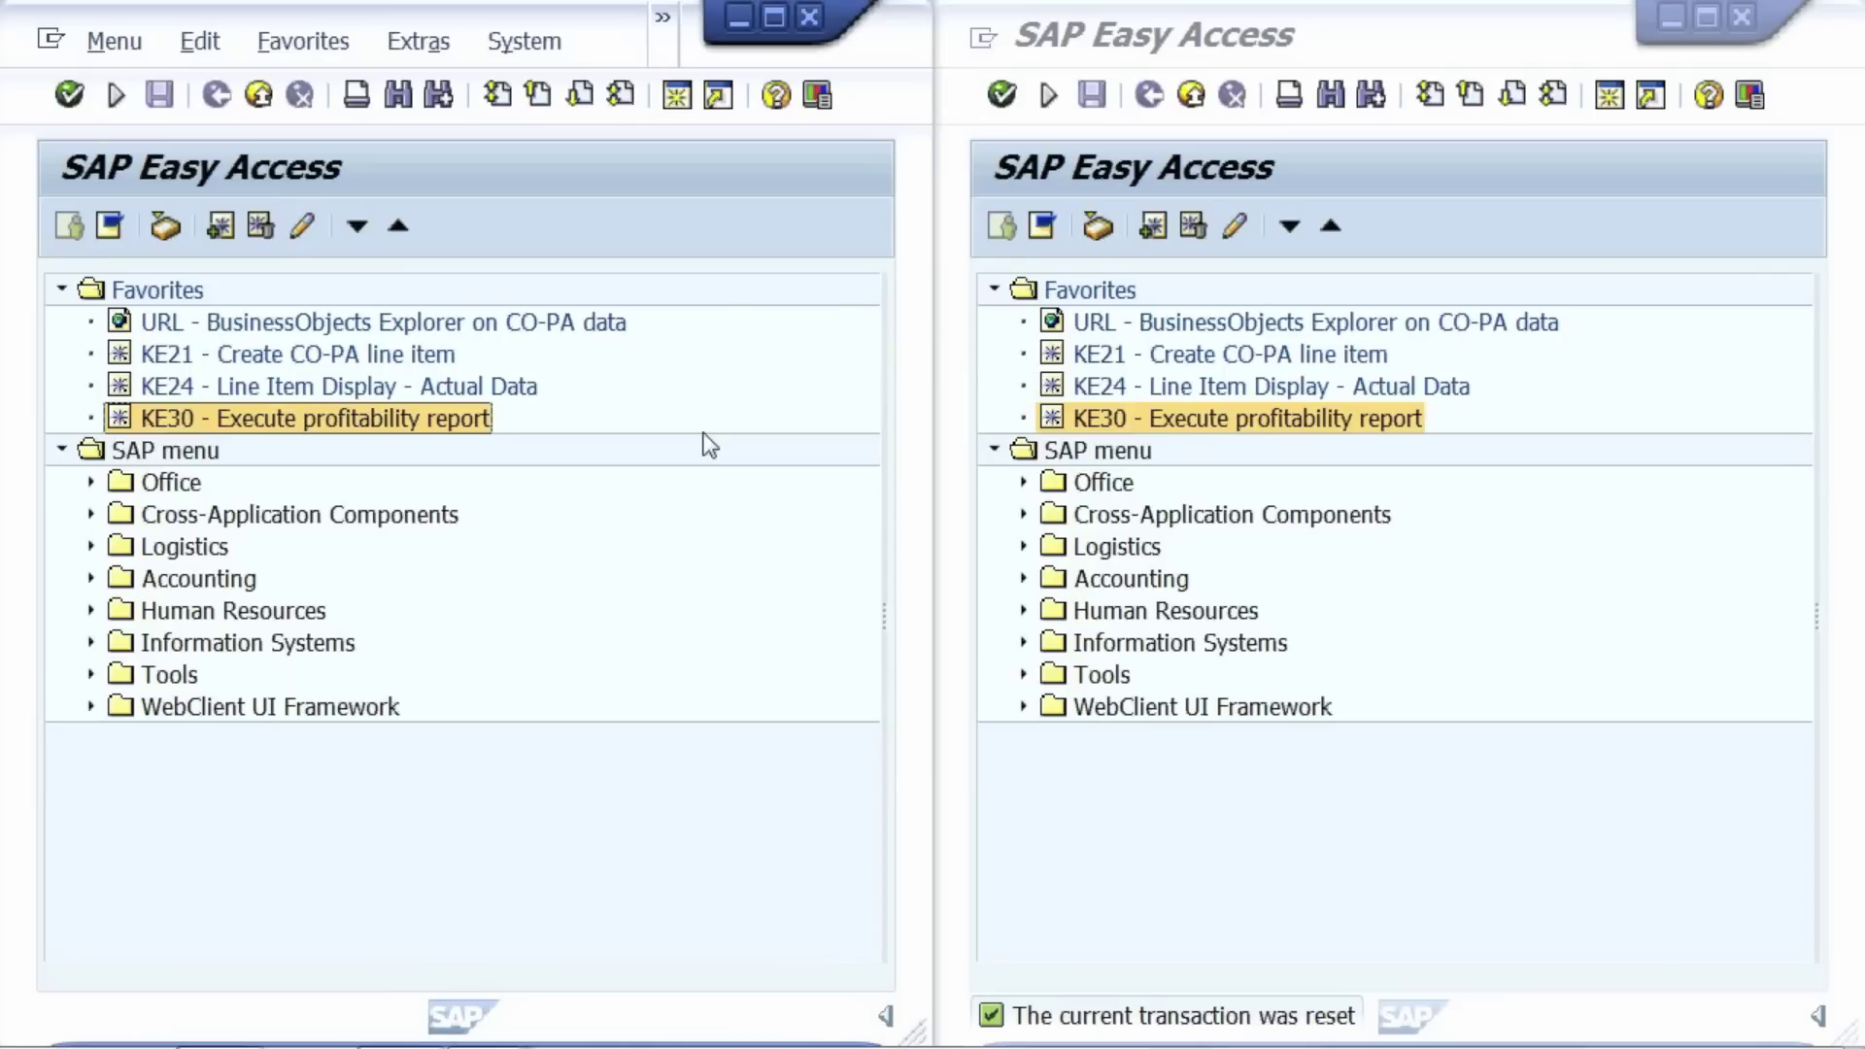
Step: In the left window, display the IDES-ACT-HAN report definition from KE30 and hide the report list
double_click(129, 424)
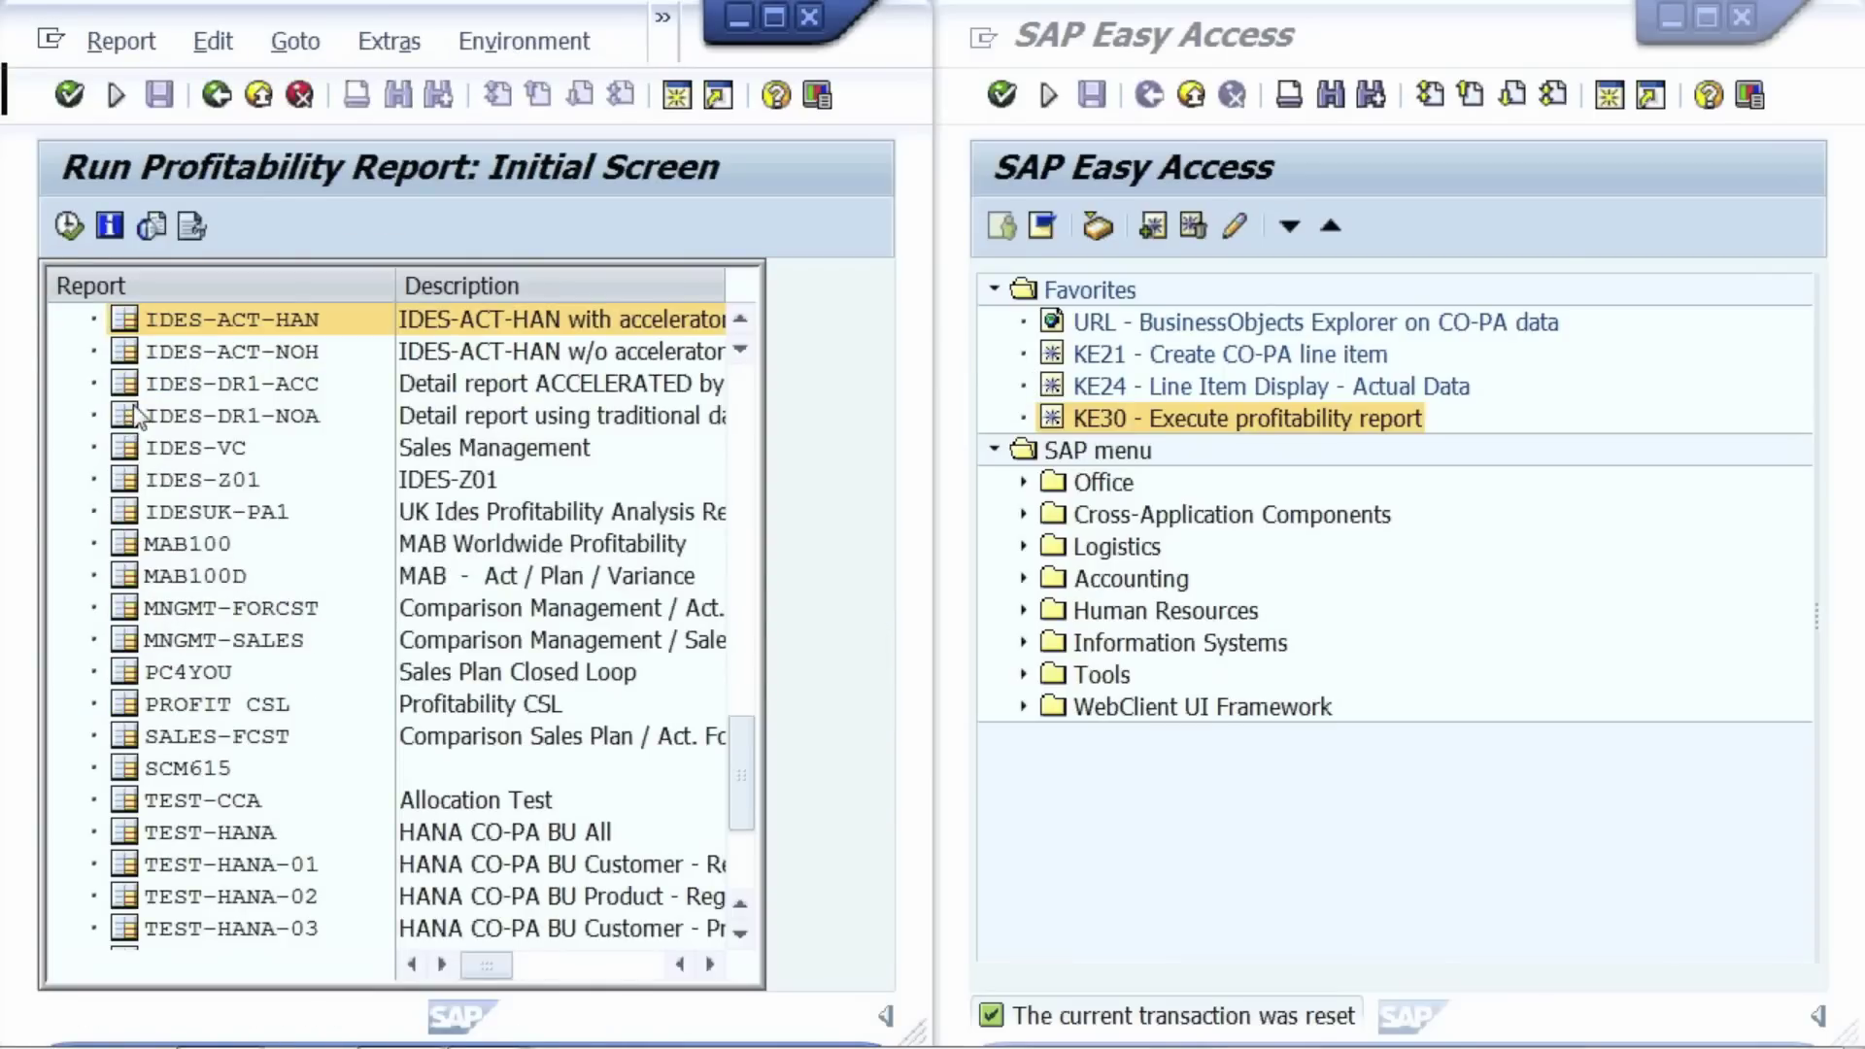
scroll(748, 785, "up", 2)
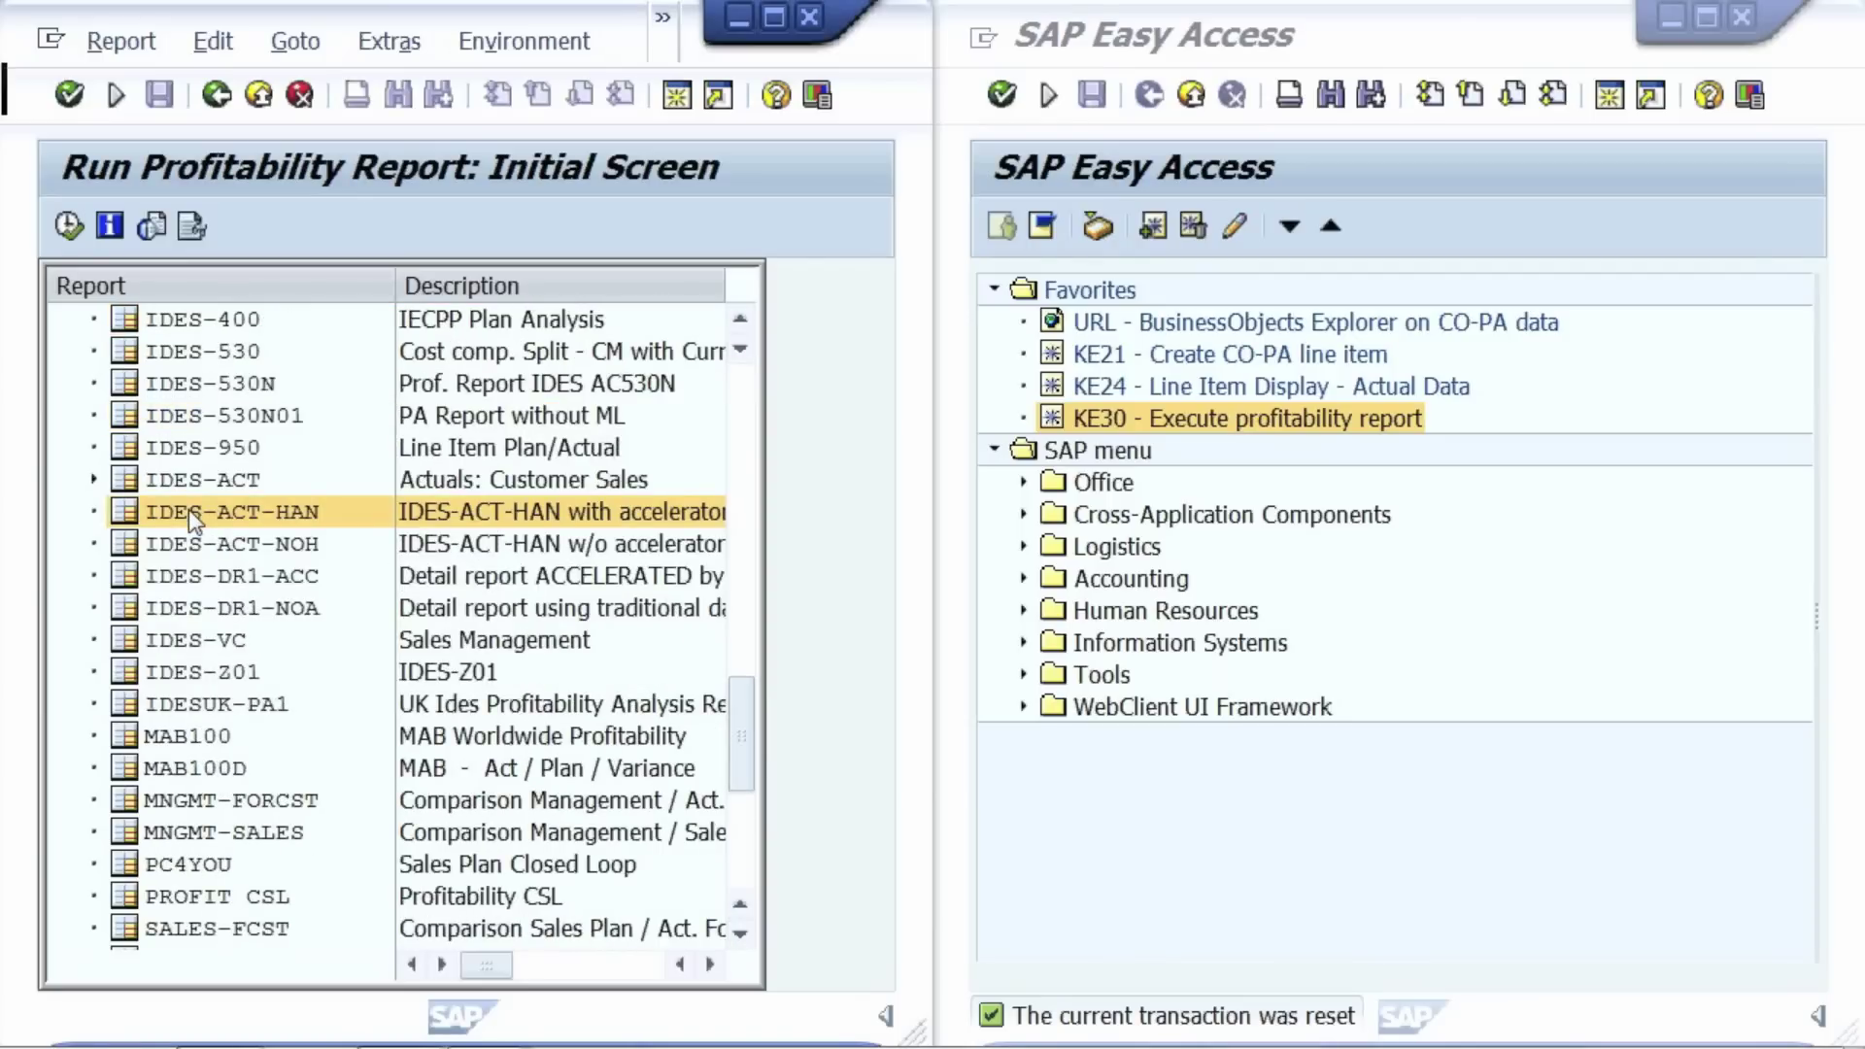
right_click(188, 509)
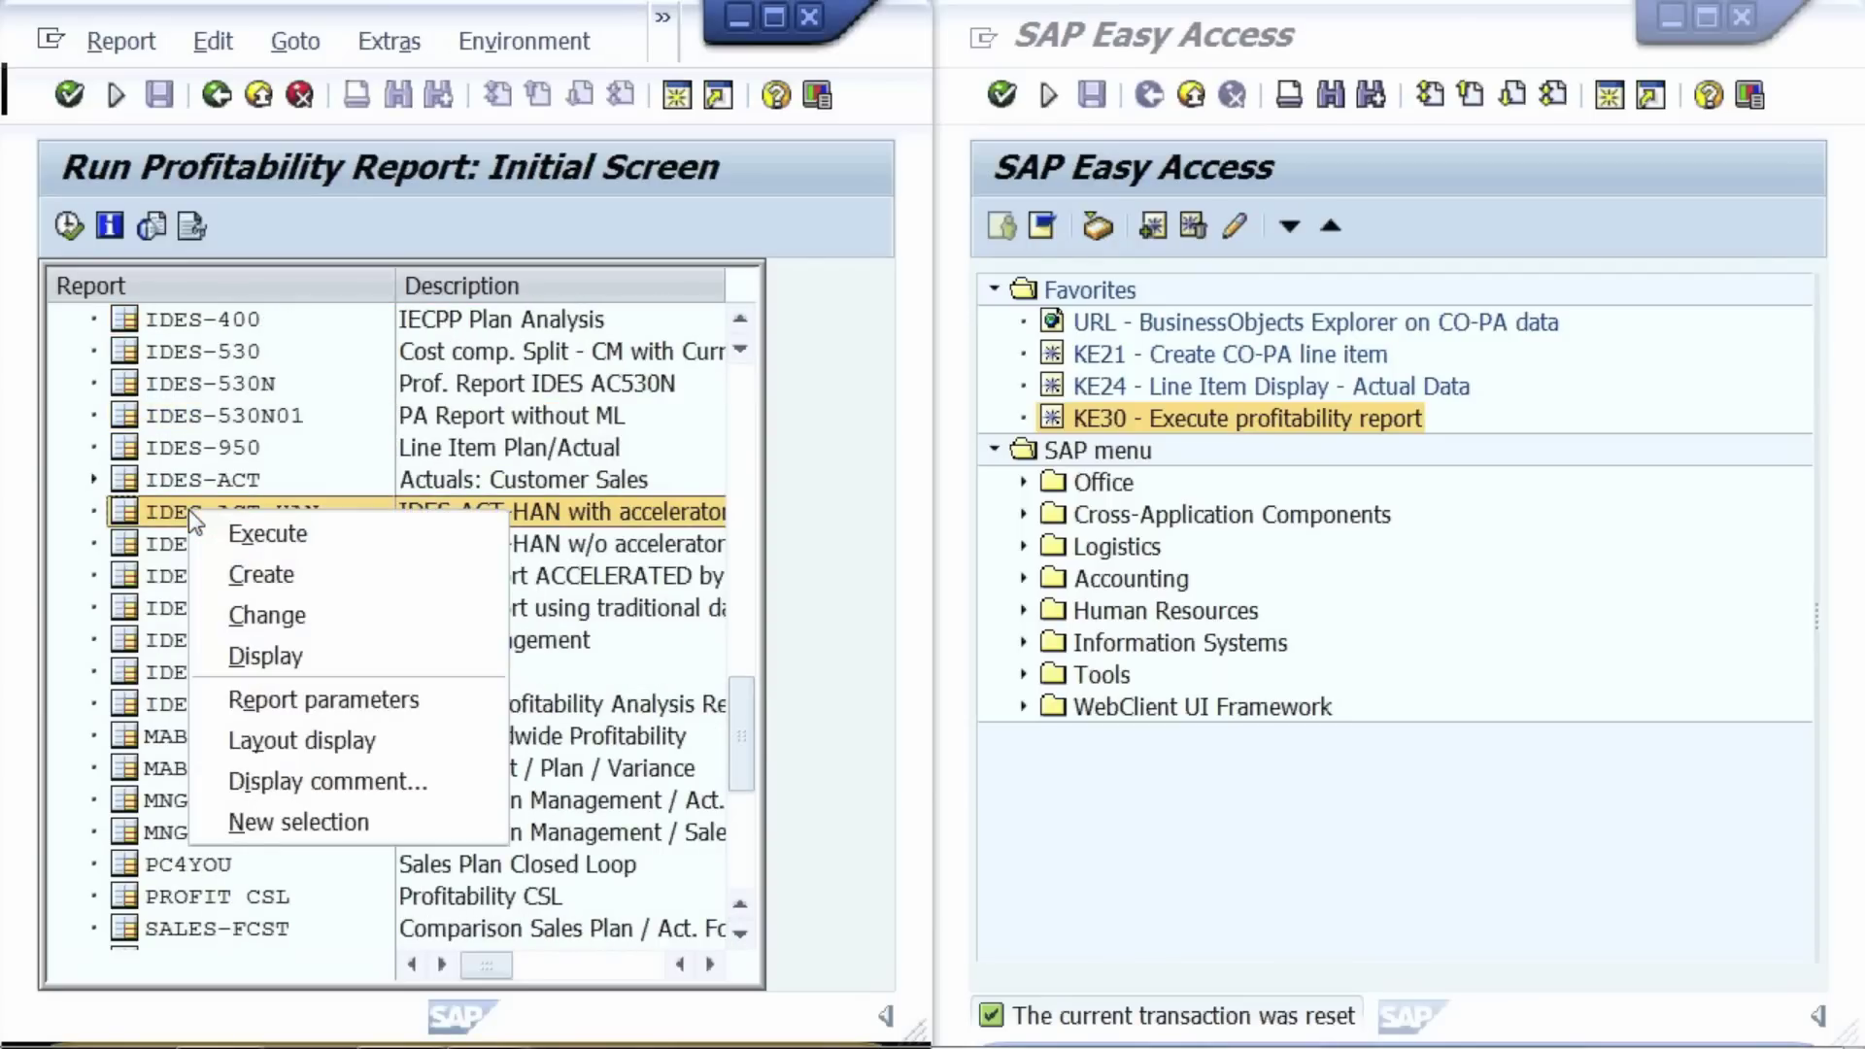
left_click(299, 660)
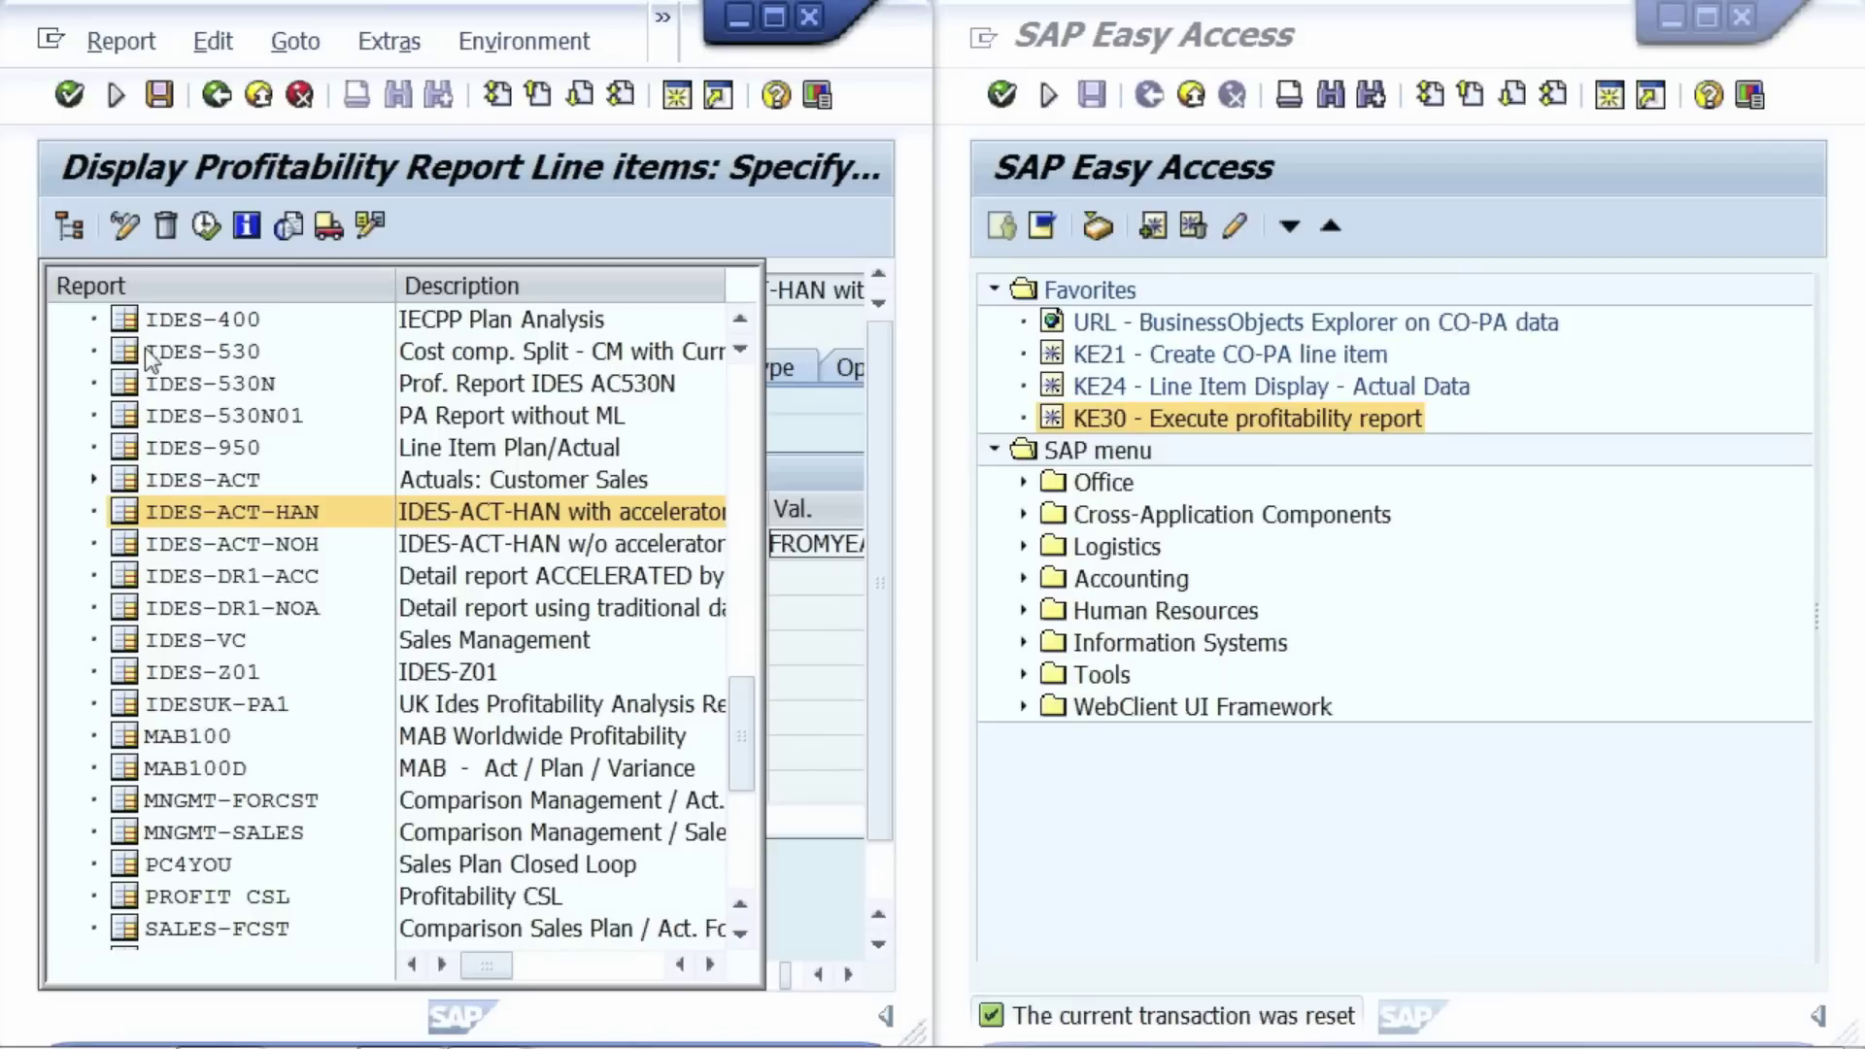
left_click(72, 229)
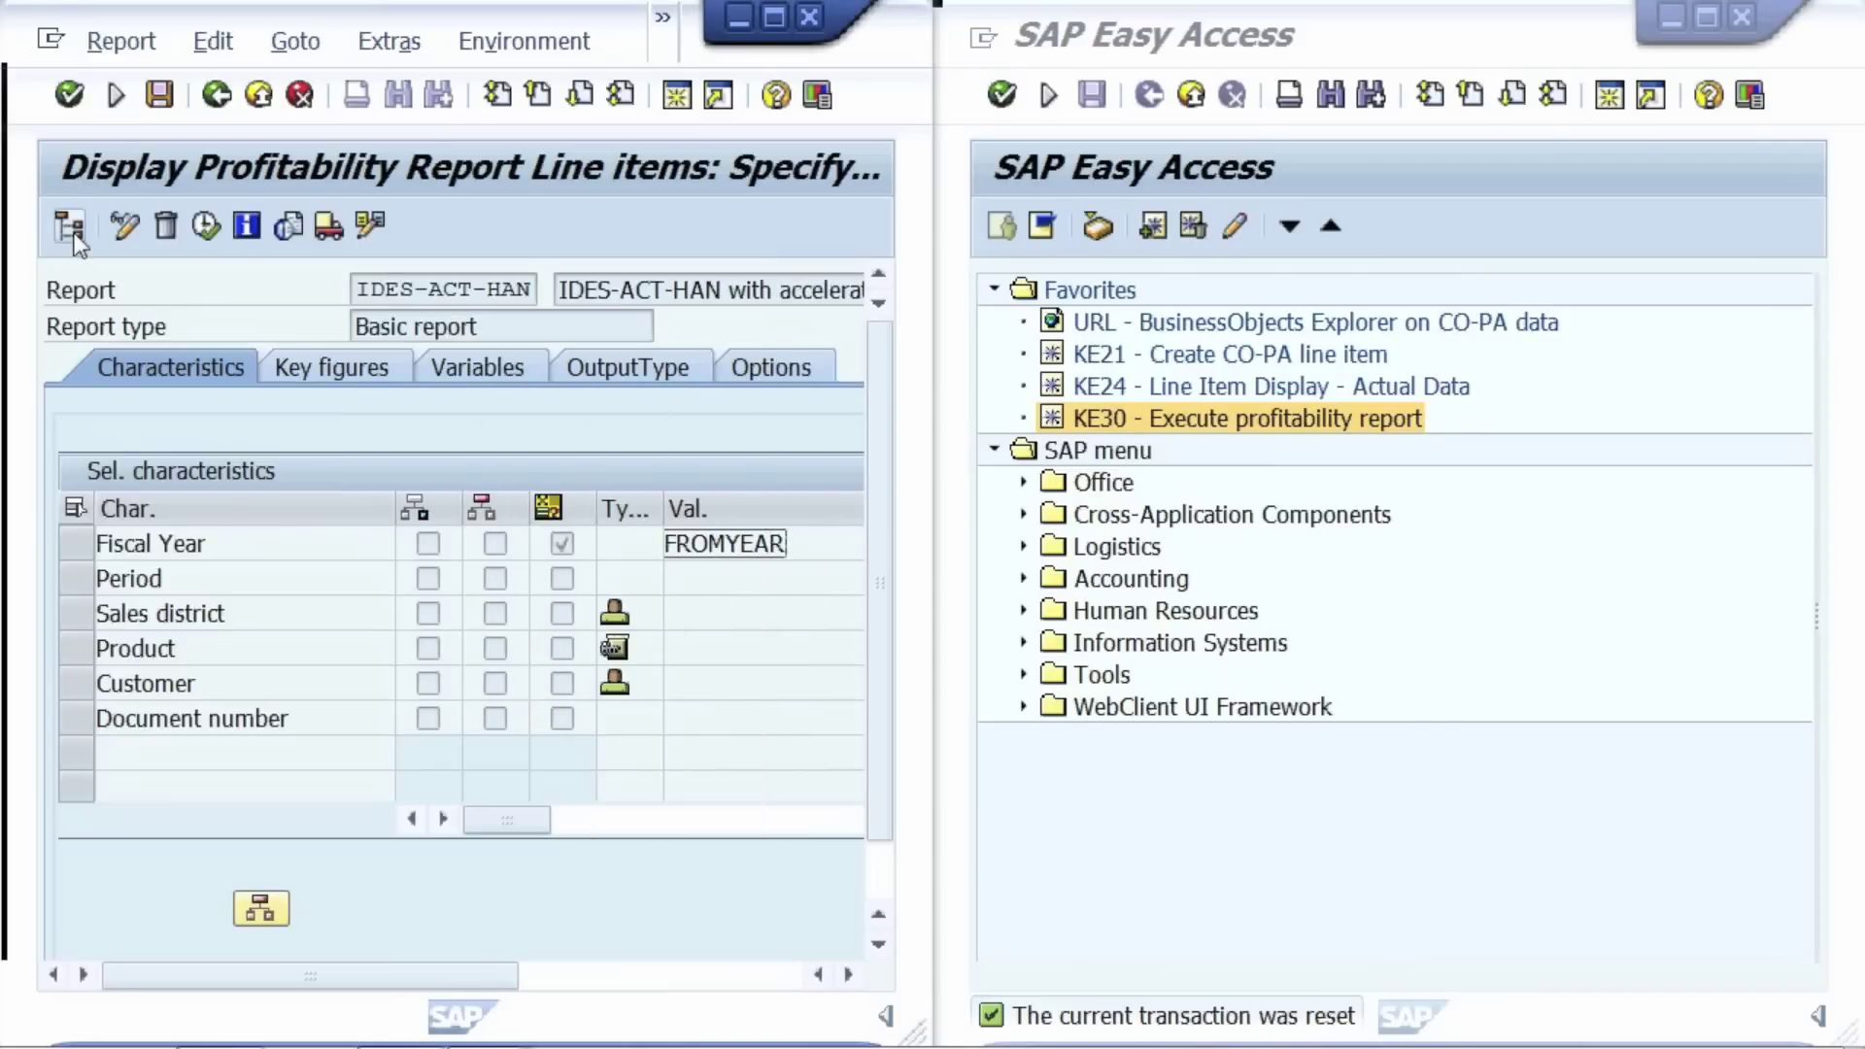
Step: In the right window, display the IDES-ACT-NOH report definition from KE30 and hide the report list
double_click(1092, 416)
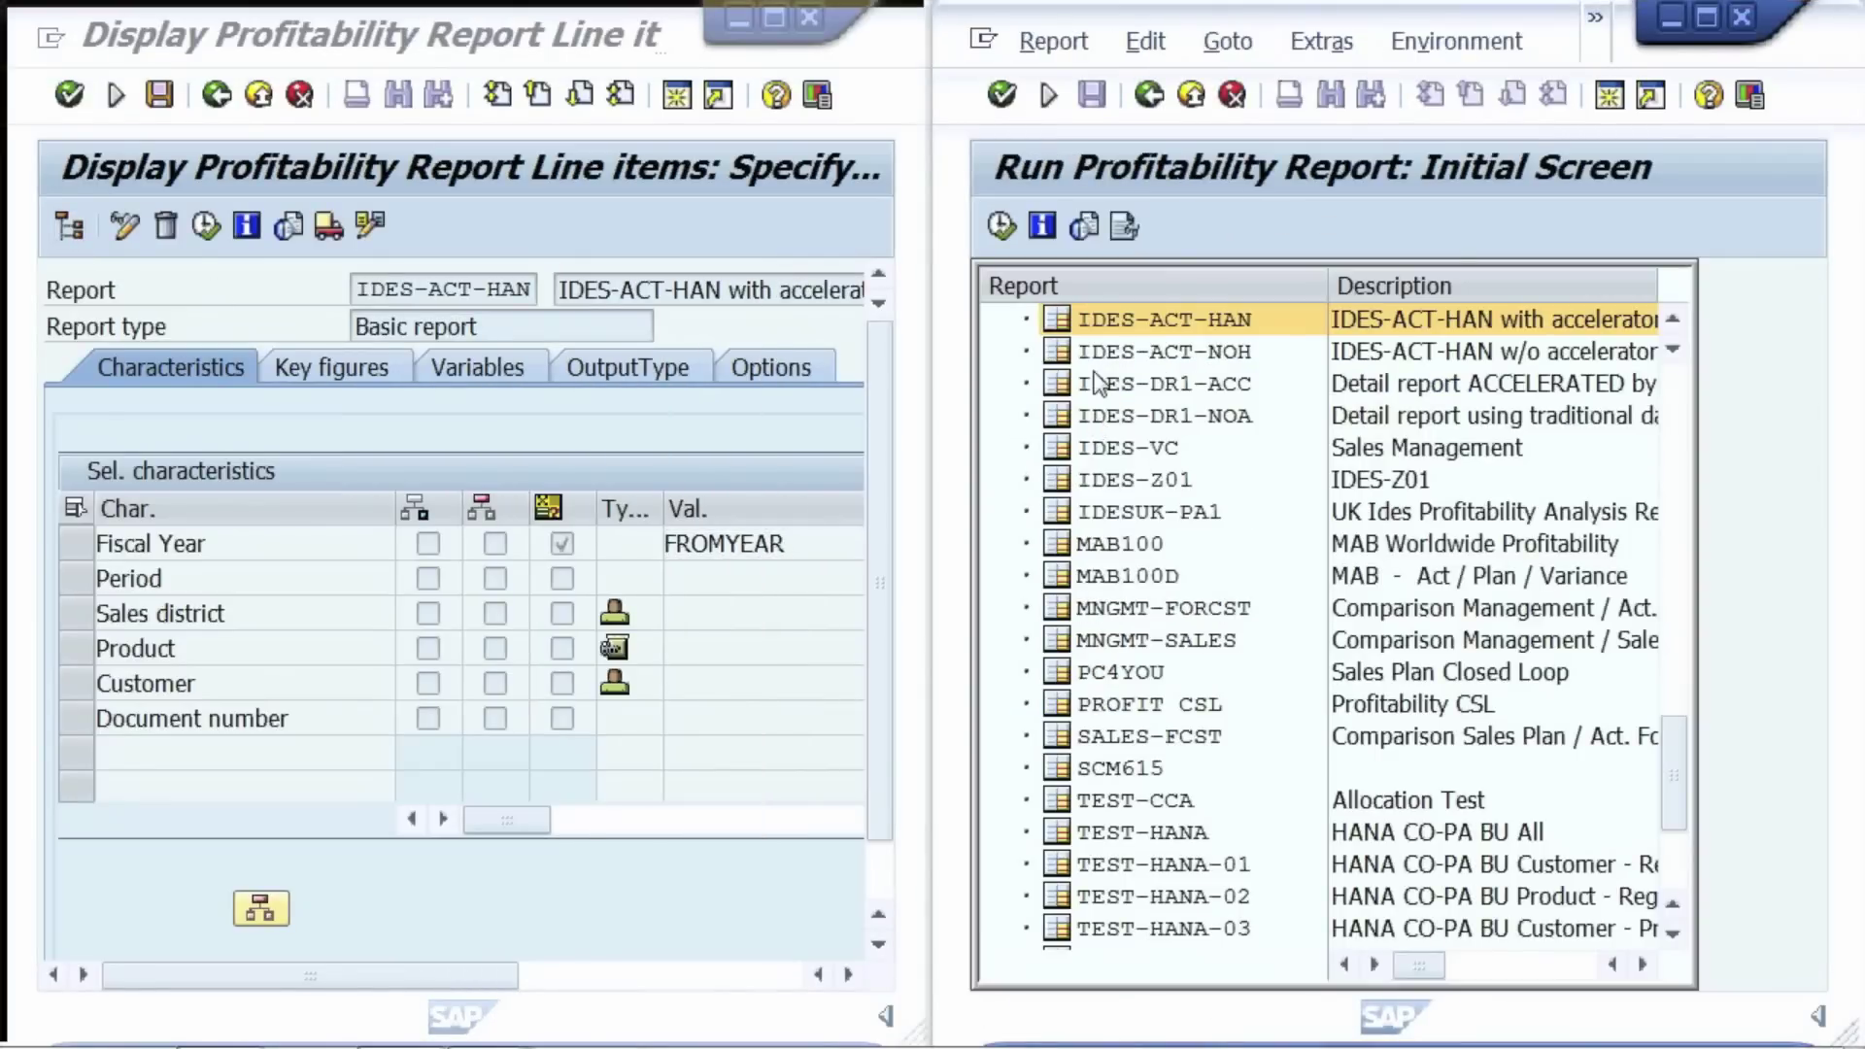
left_click(1068, 351)
right_click(1069, 348)
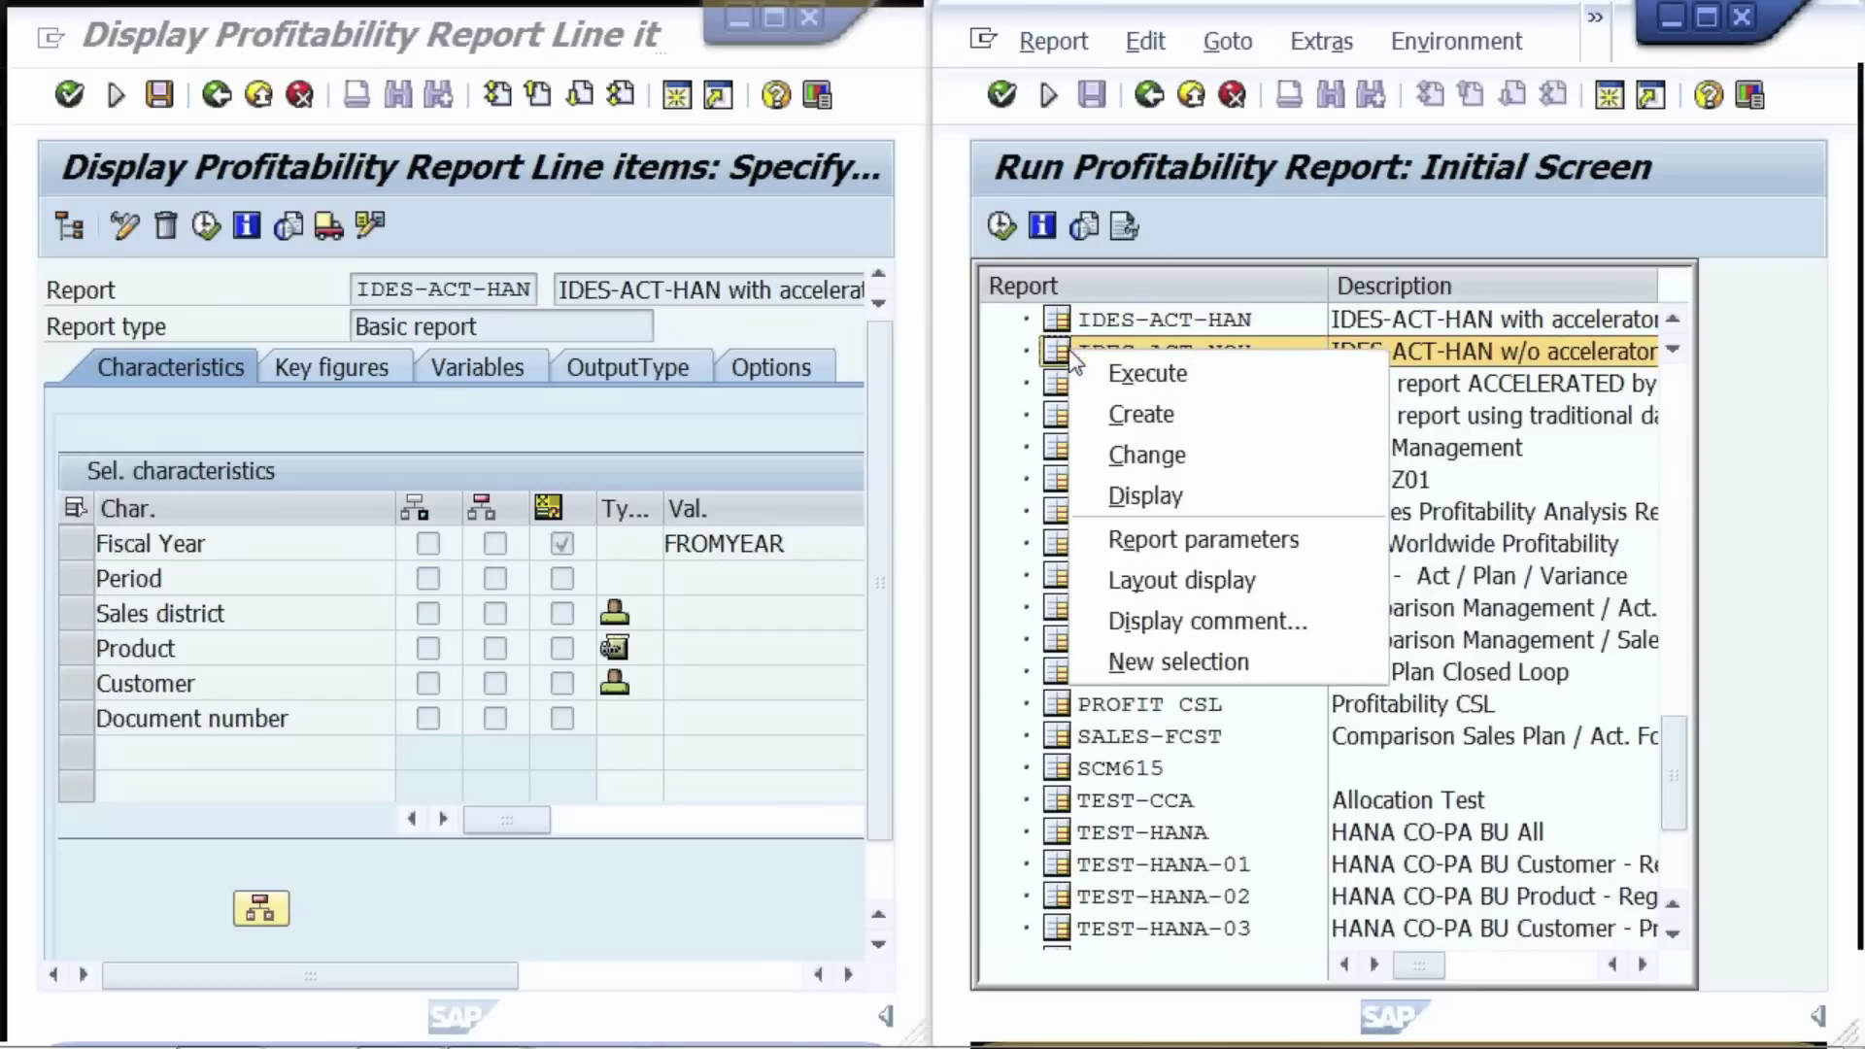
left_click(1156, 488)
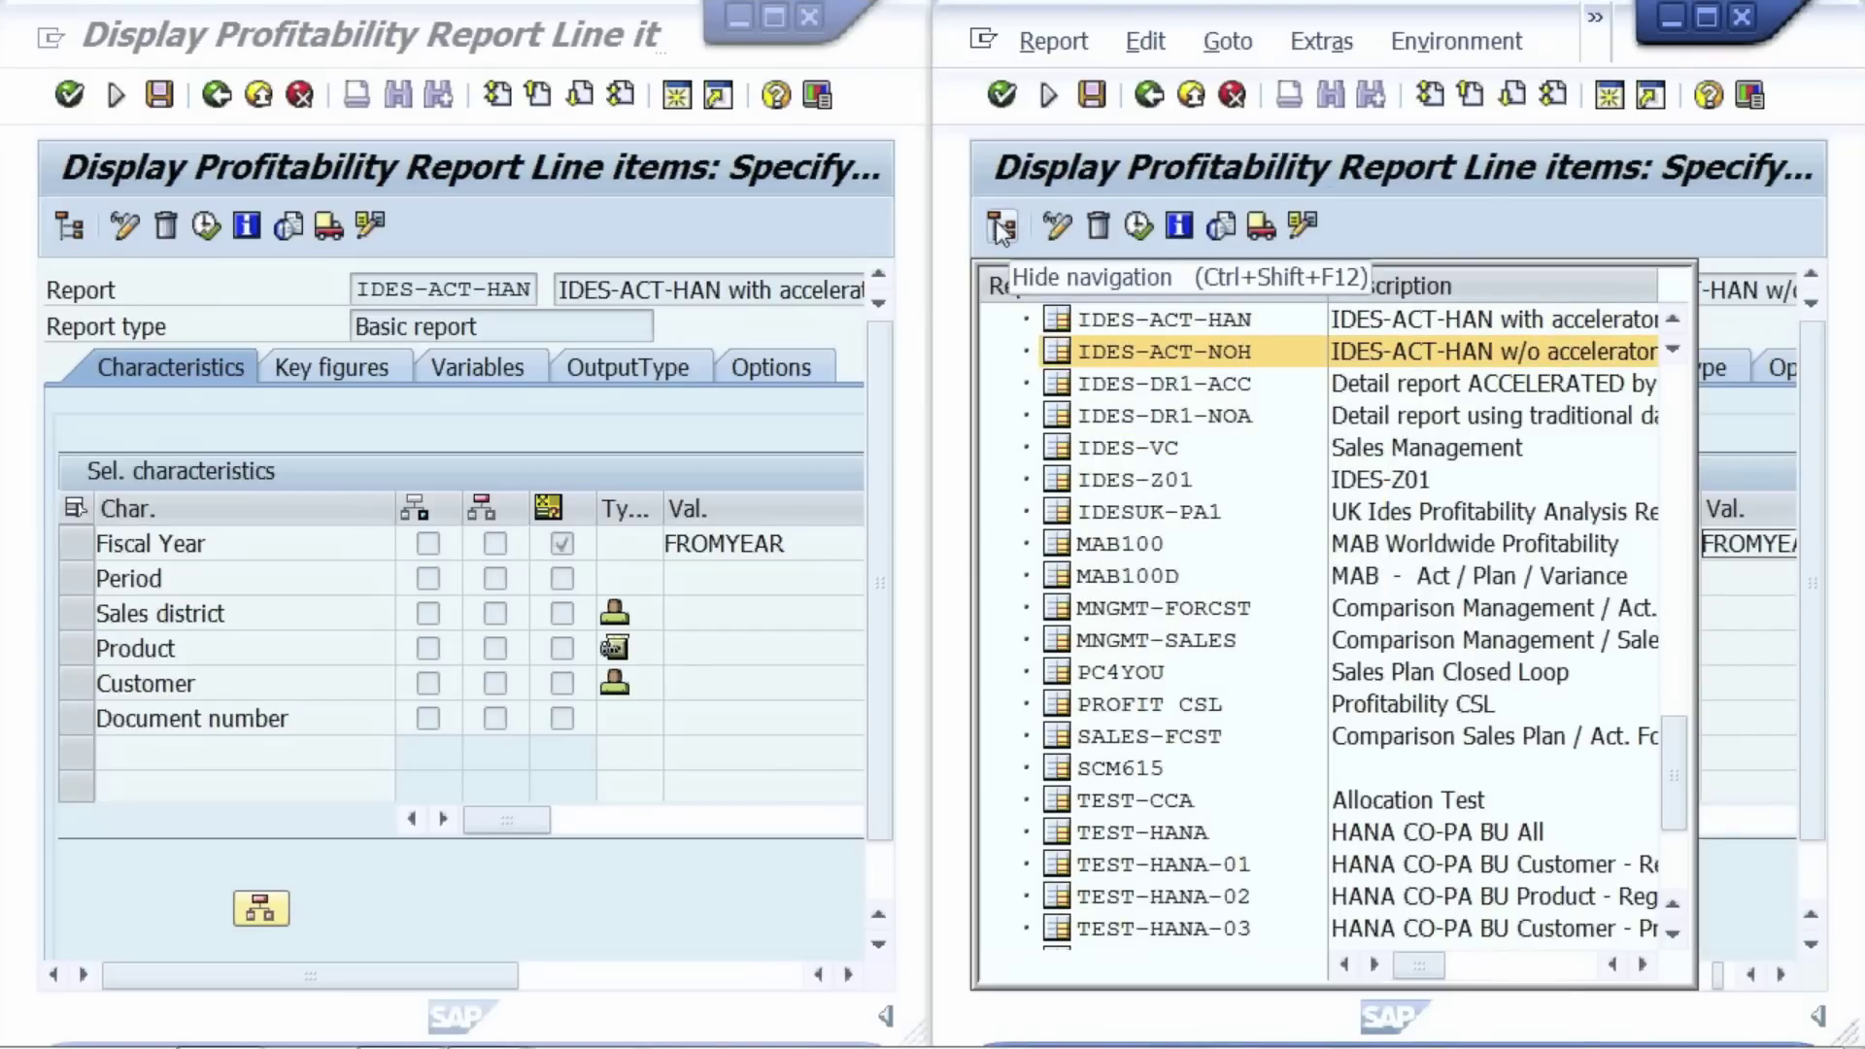
left_click(1000, 229)
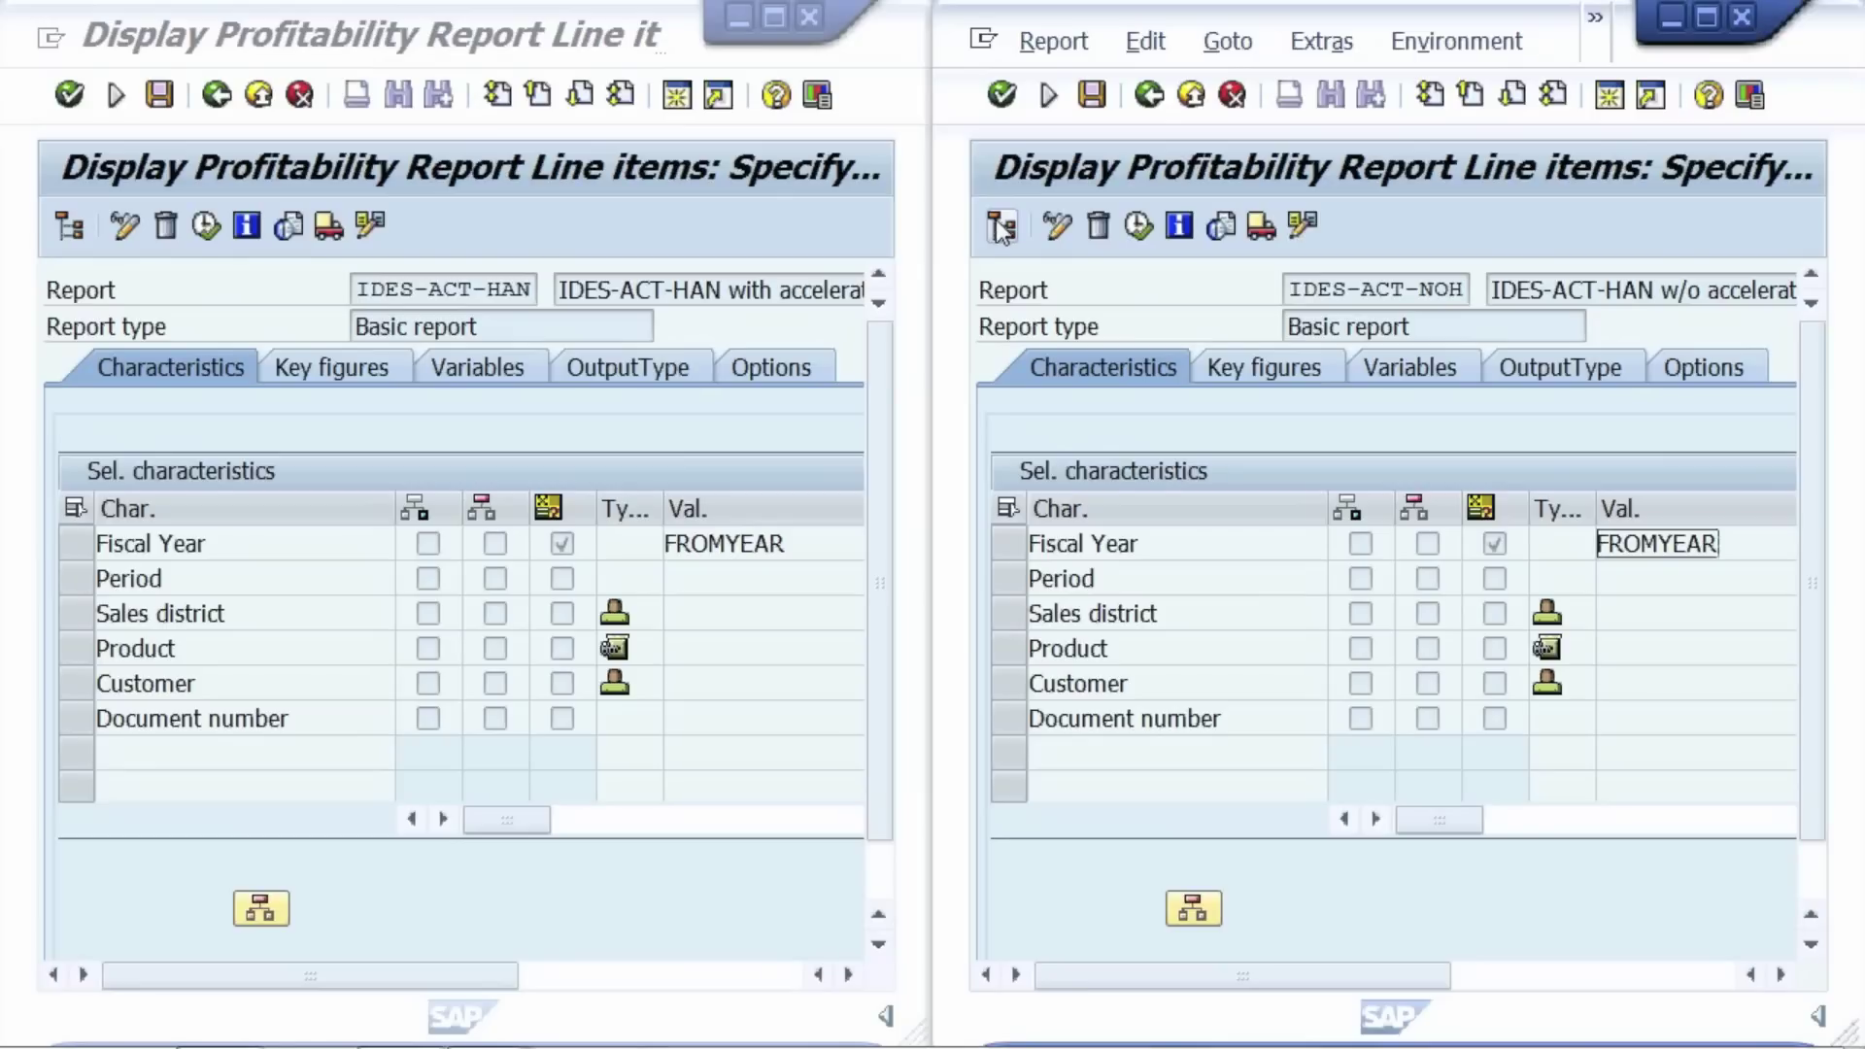
Step: Highlight both report descriptions and compare the key figures of IDES-ACT-HAN and IDES-ACT-NOH
left_click_drag(568, 296, 860, 292)
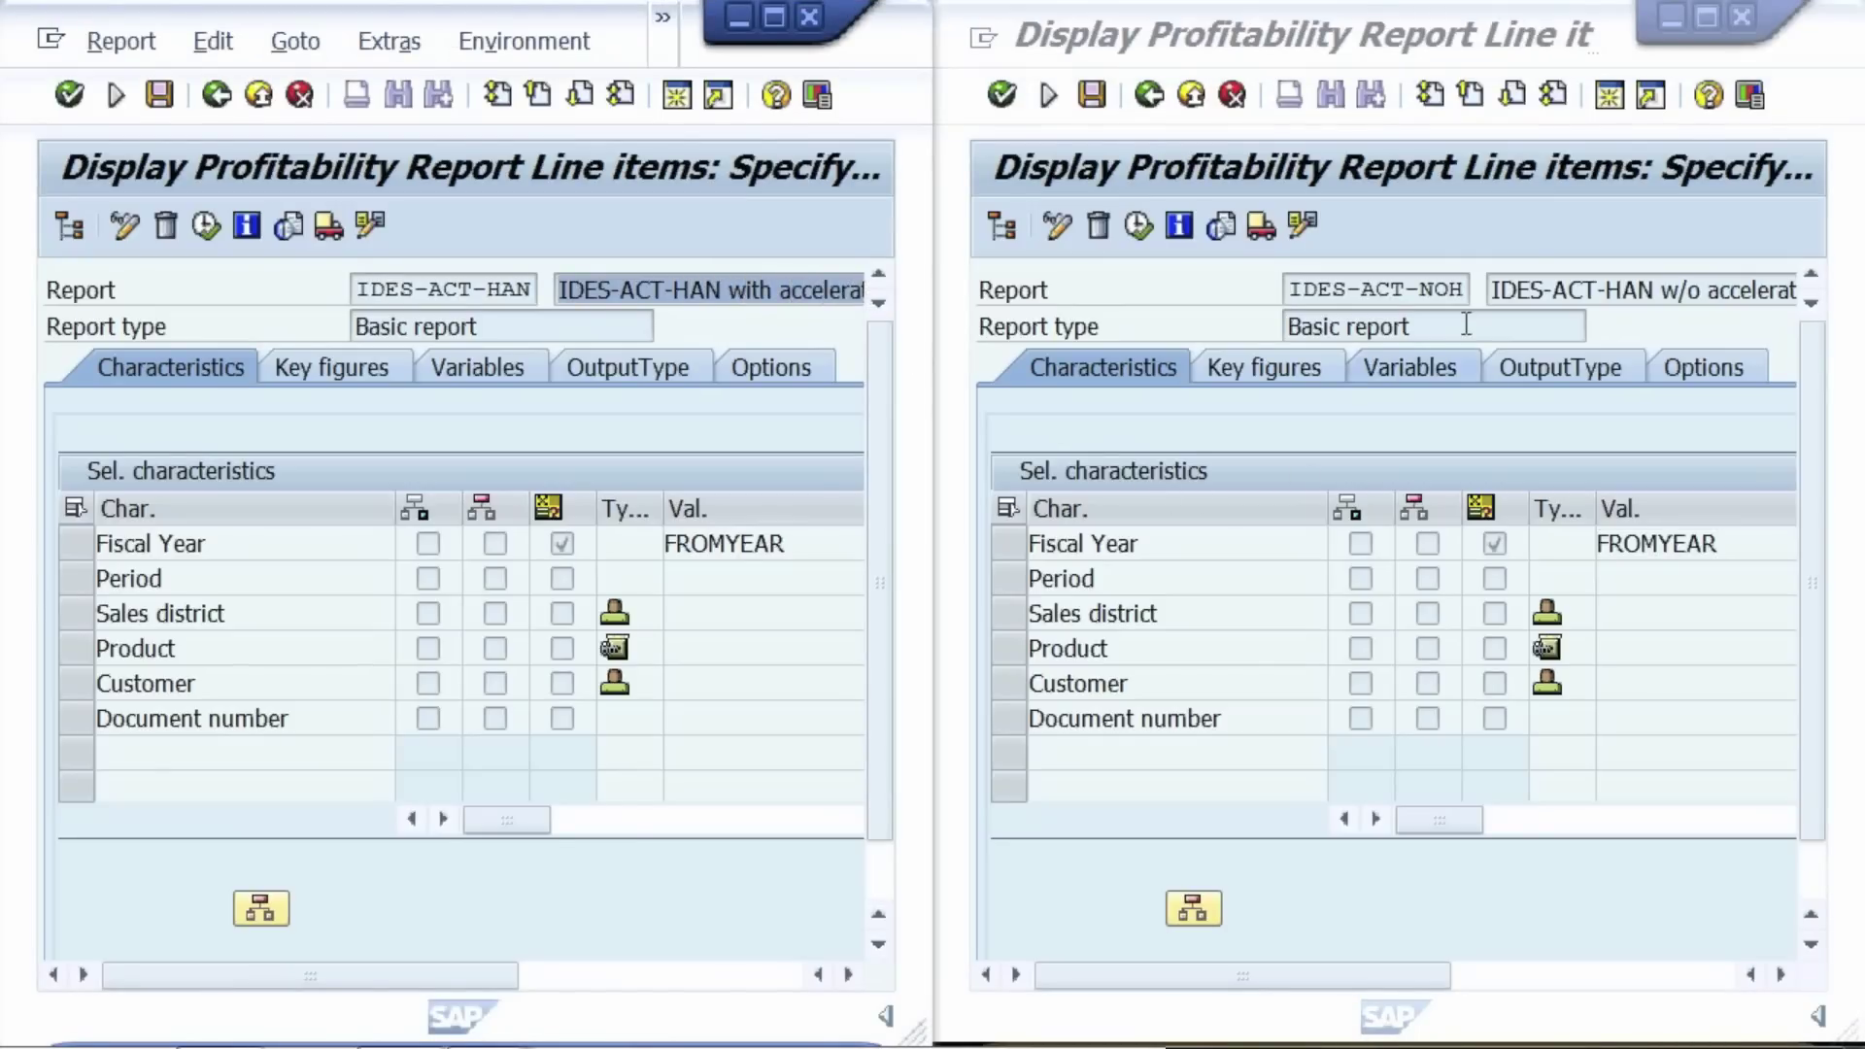
left_click_drag(1493, 291, 1713, 291)
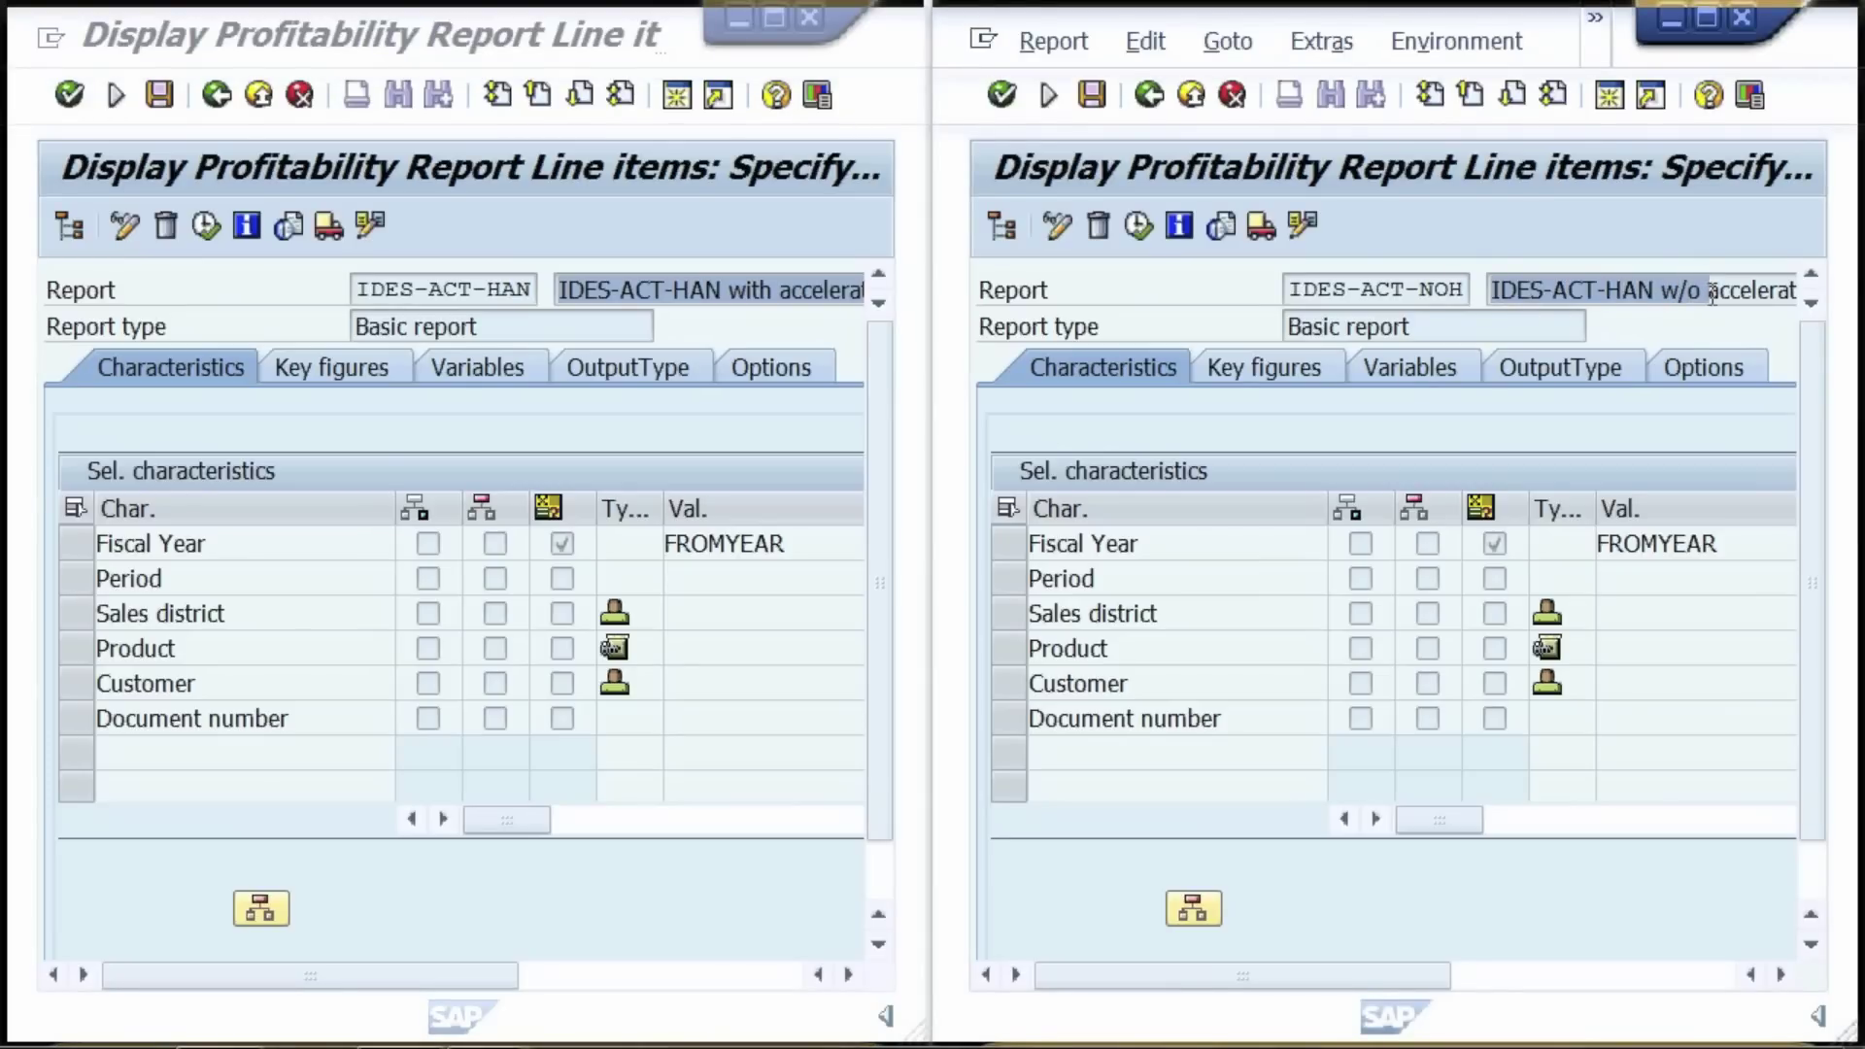
left_click(342, 374)
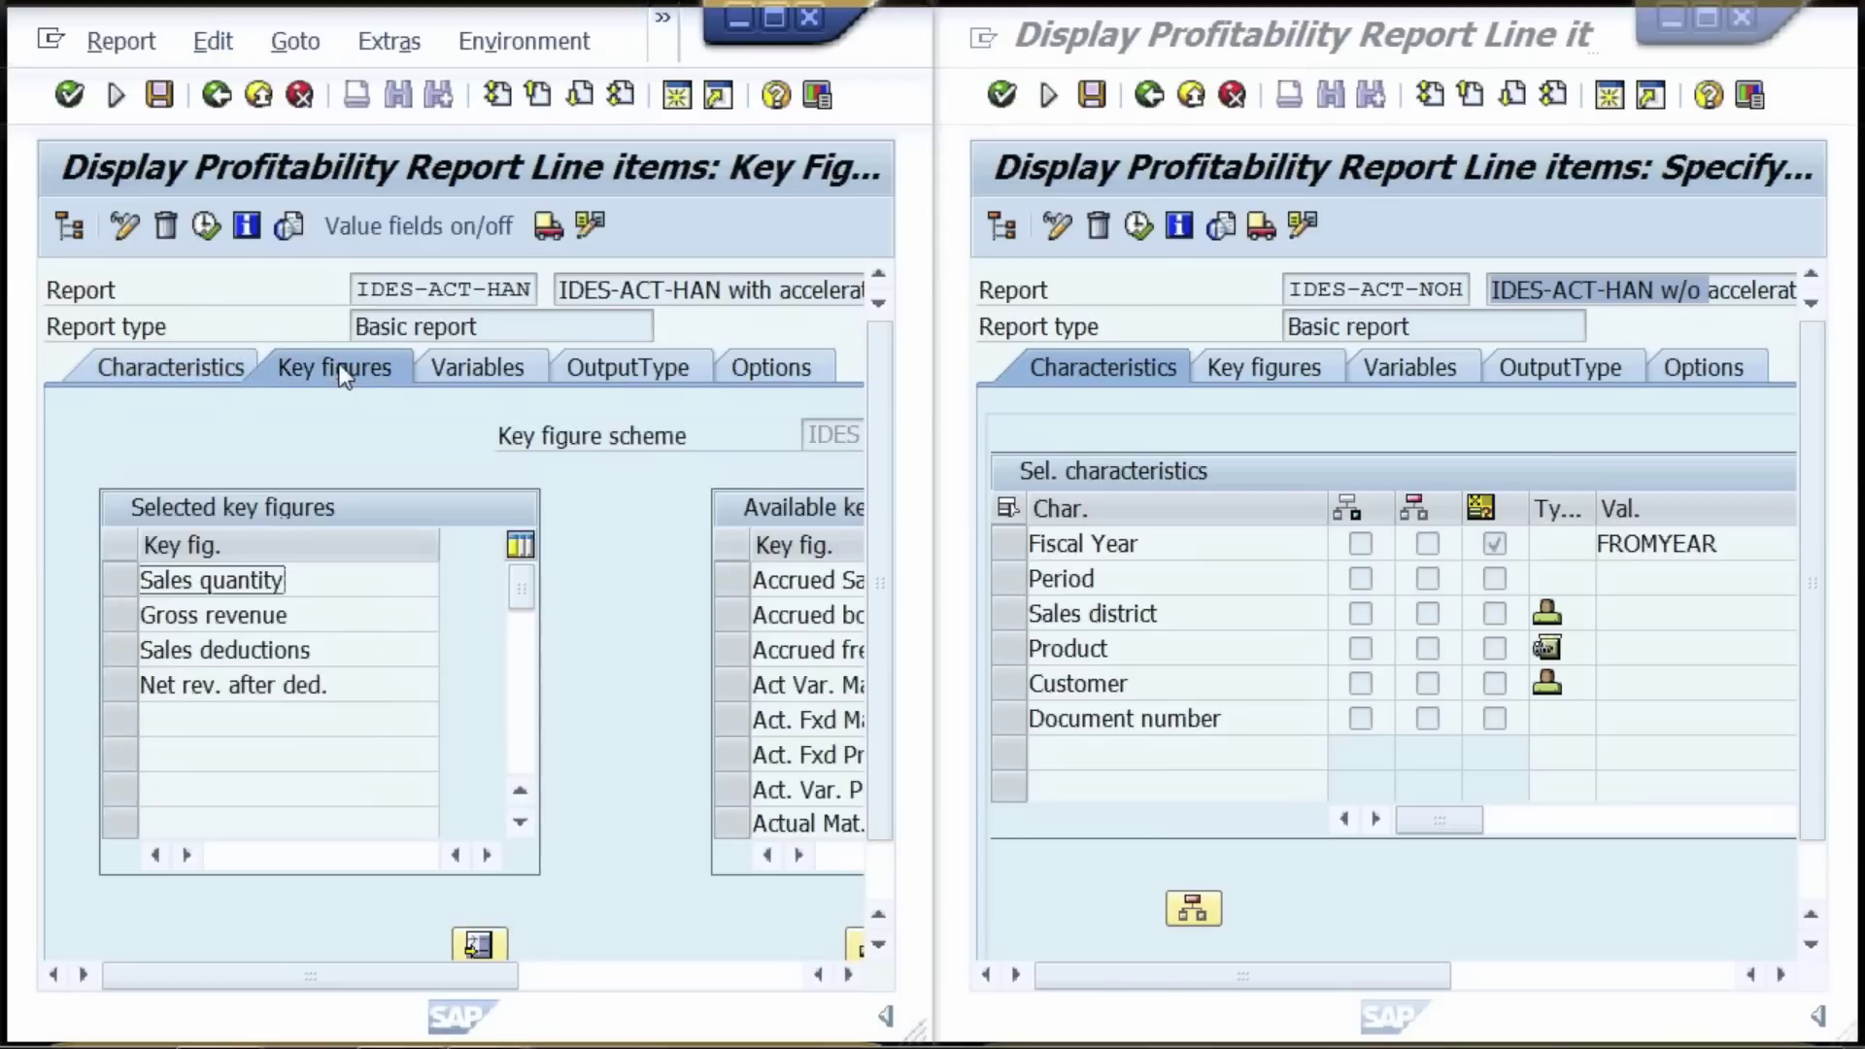
left_click(1251, 374)
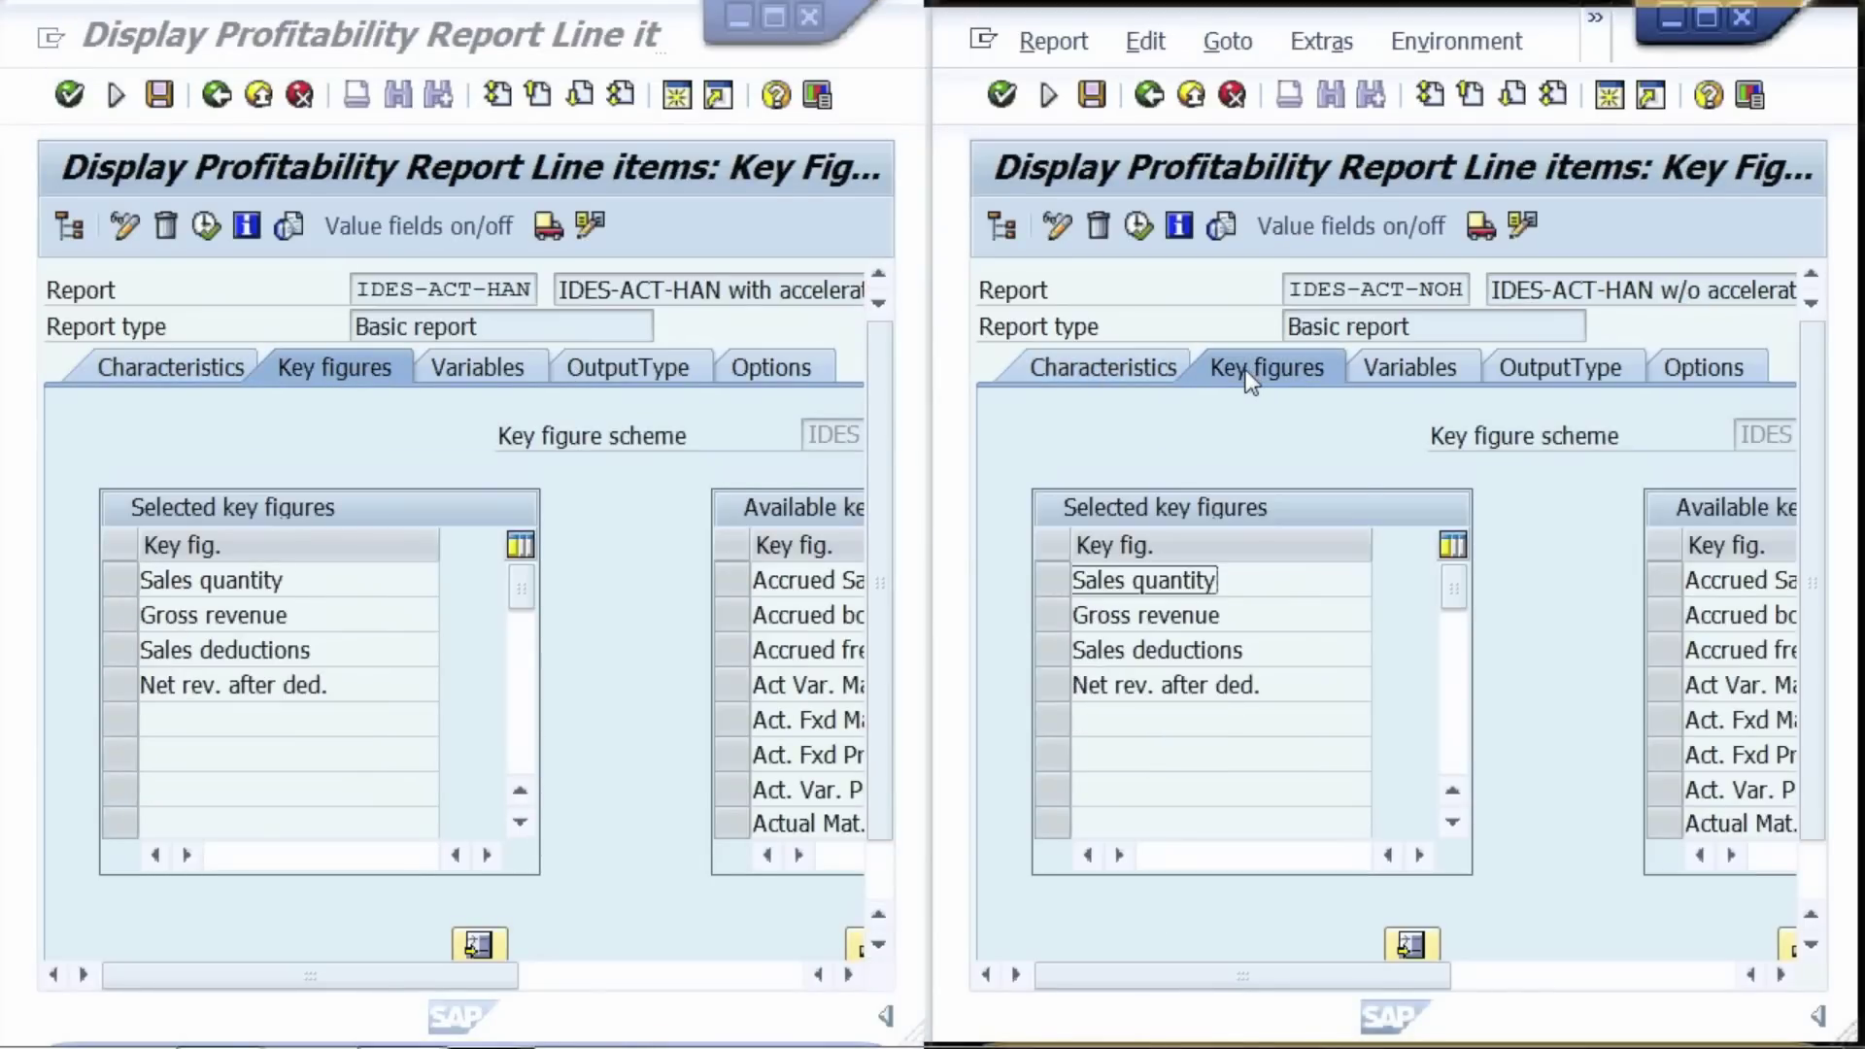
Step: Compare both reports' fiscal year 2010 variables, then show IDES-ACT-HAN's data import options
left_click(1412, 372)
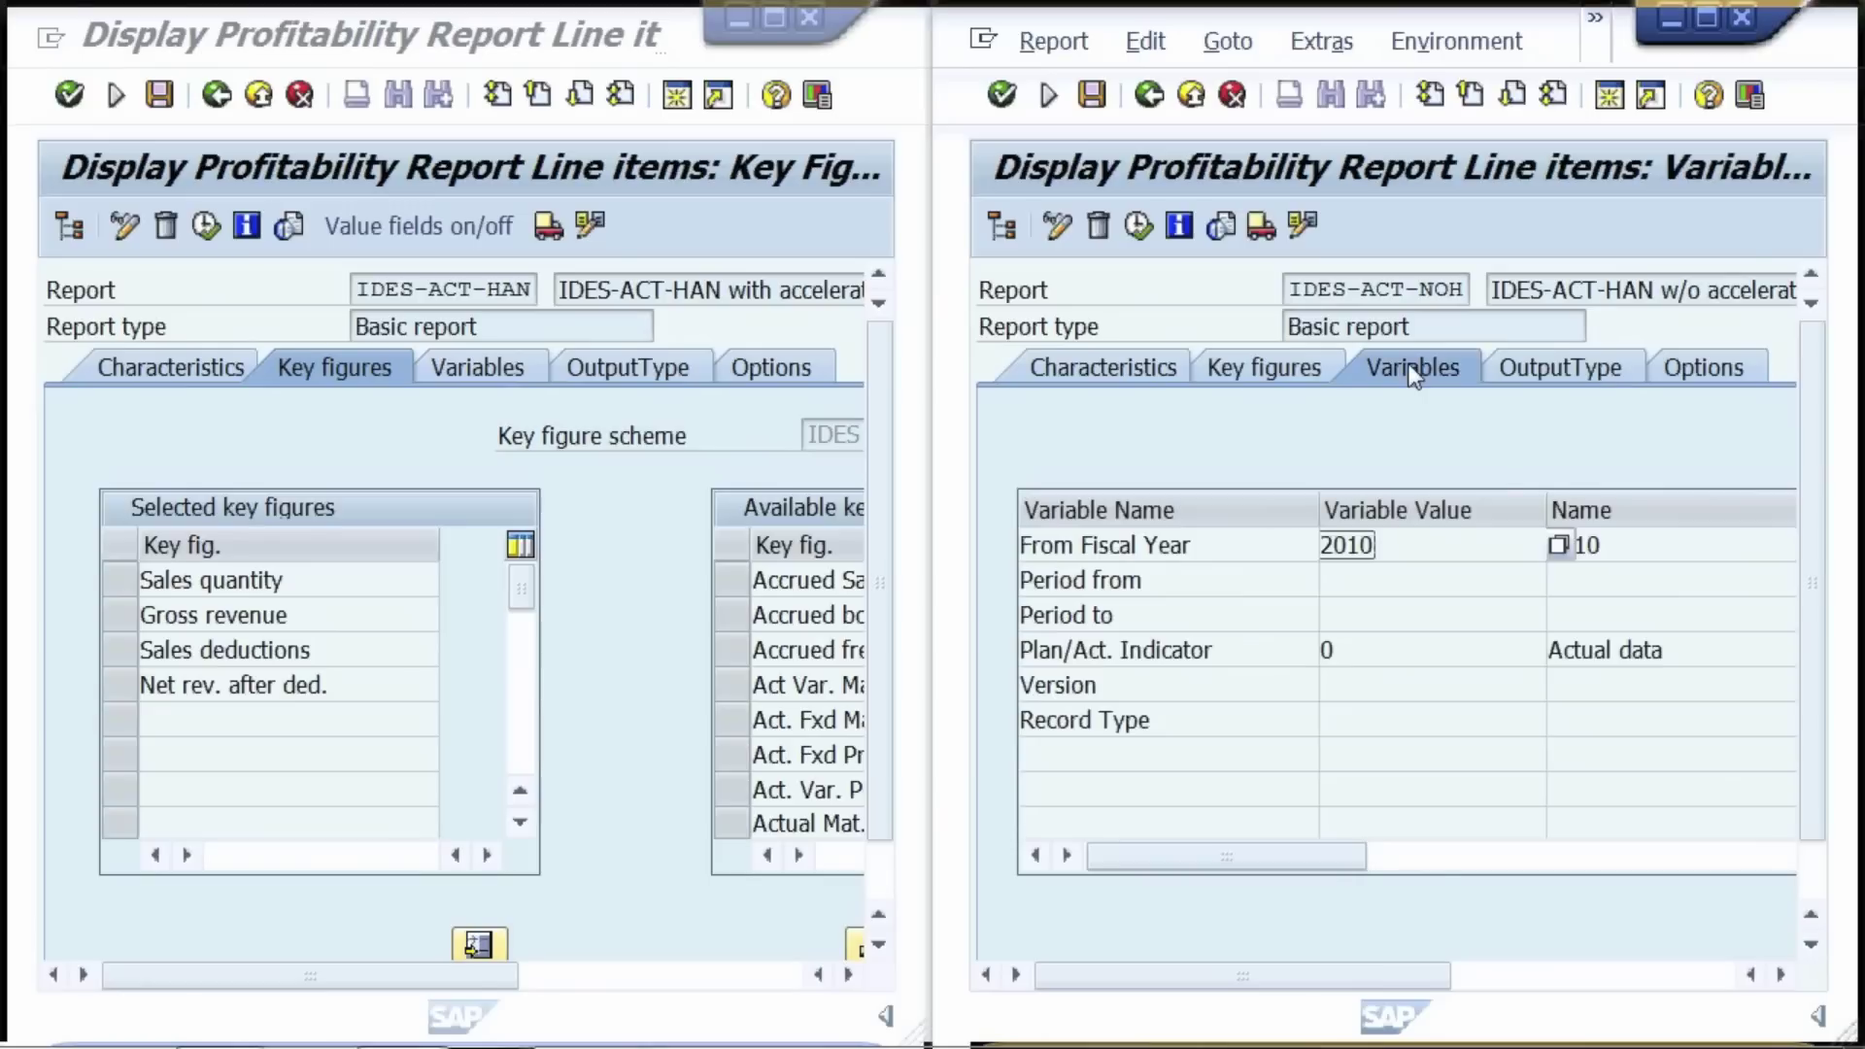
left_click(502, 372)
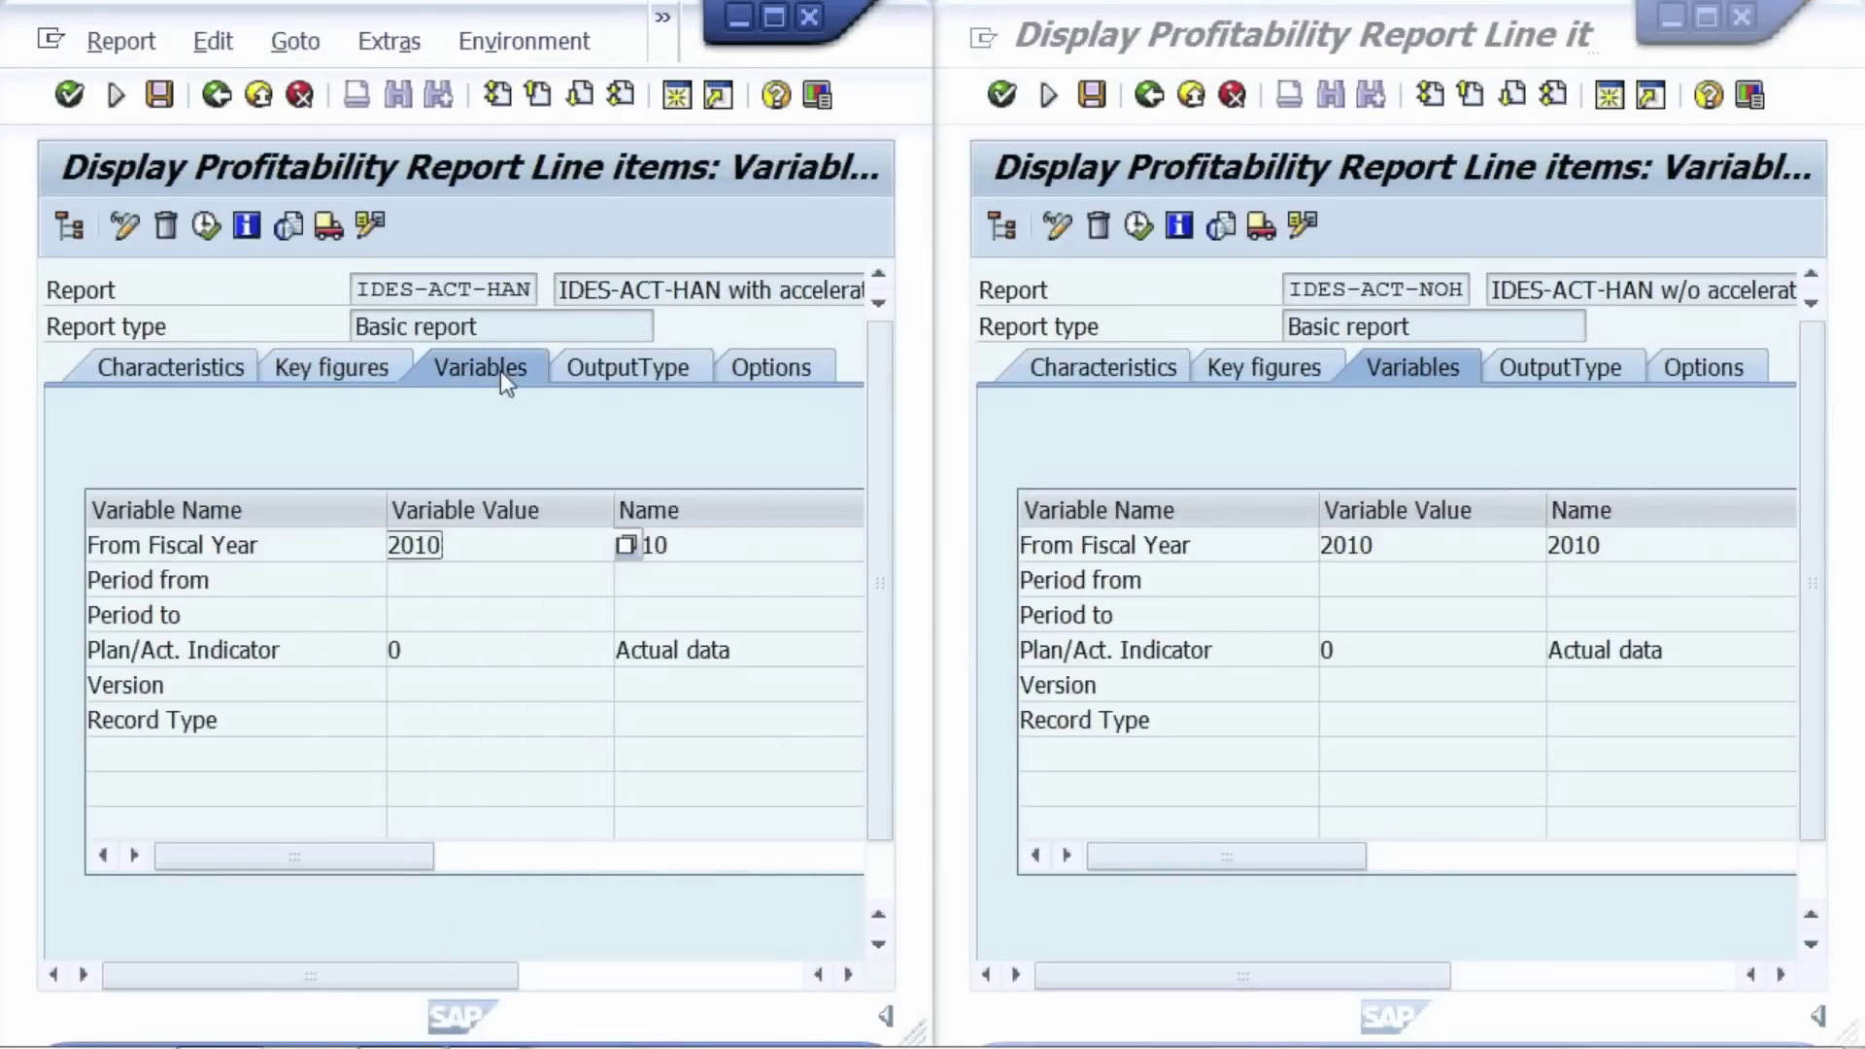
left_click(777, 369)
left_click_drag(474, 977, 539, 971)
Step: Run IDES-ACT-NOH for fiscal year 2010 as a classic drilldown report, then enlarge the IDES-ACT-HAN window
left_click(492, 505)
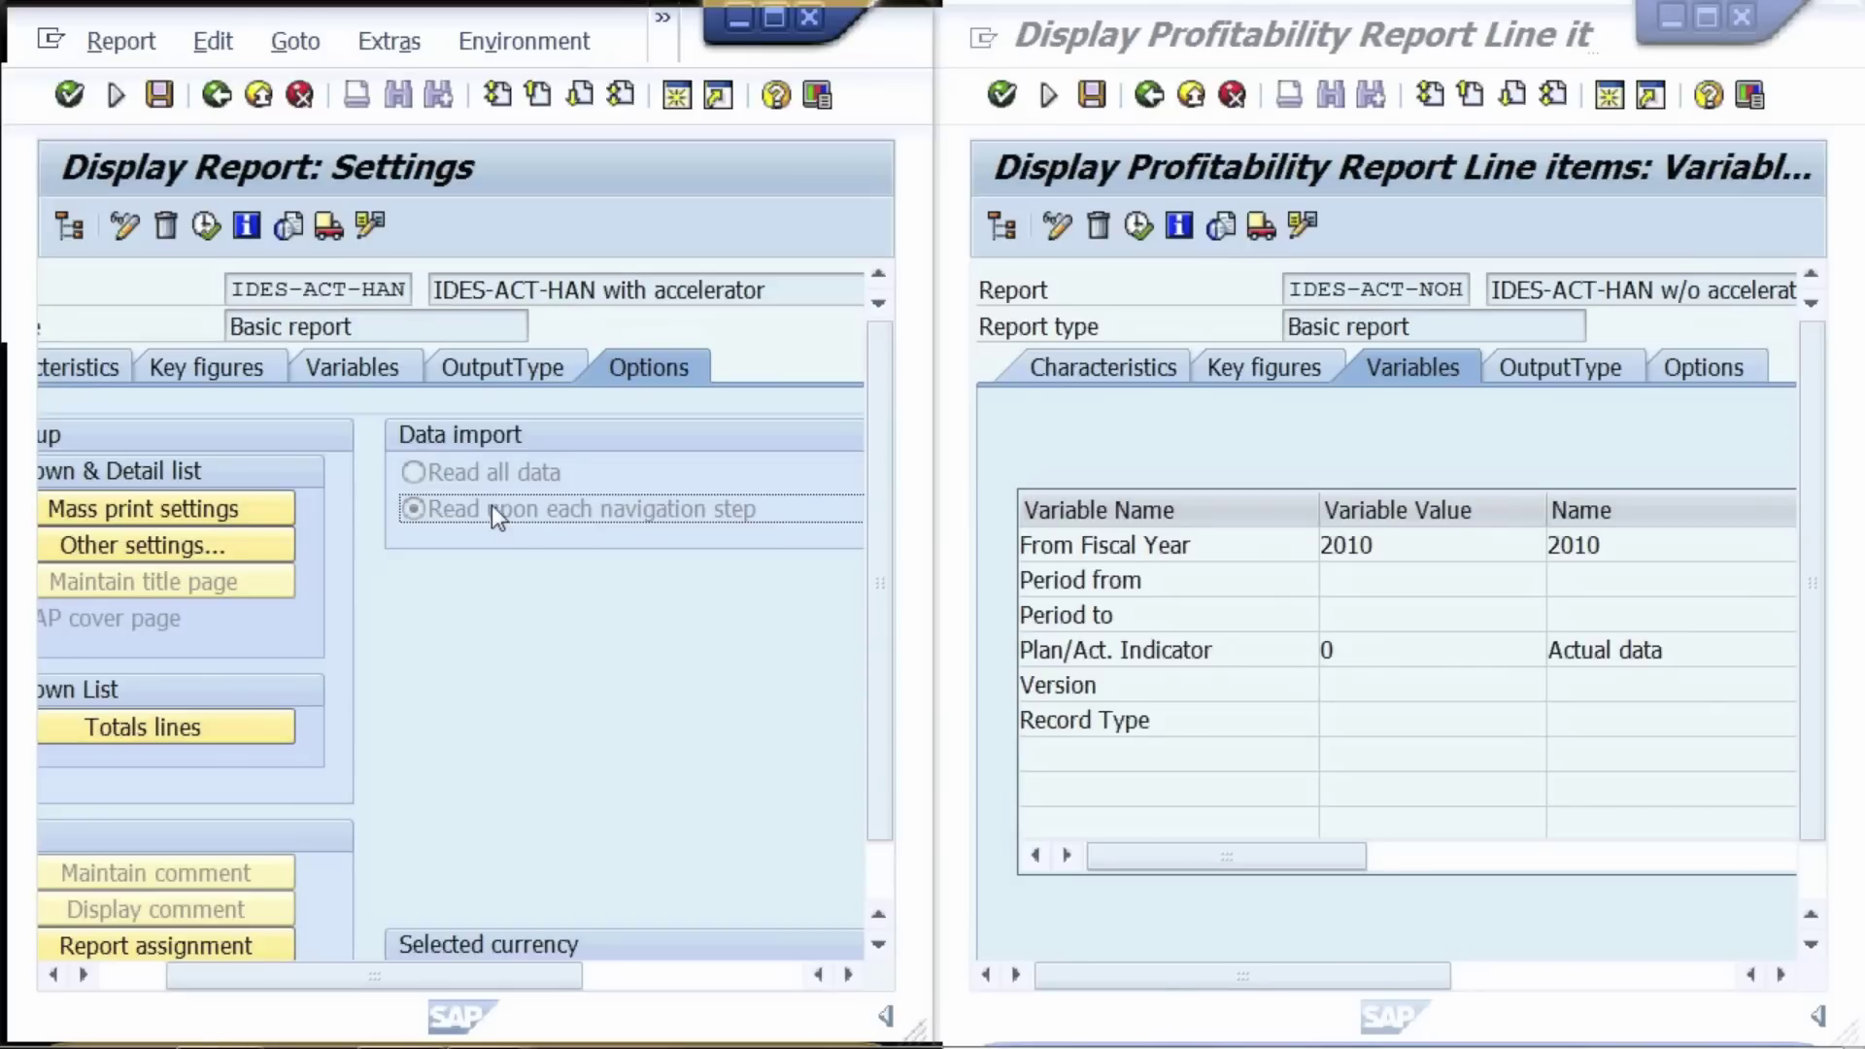
left_click(1095, 460)
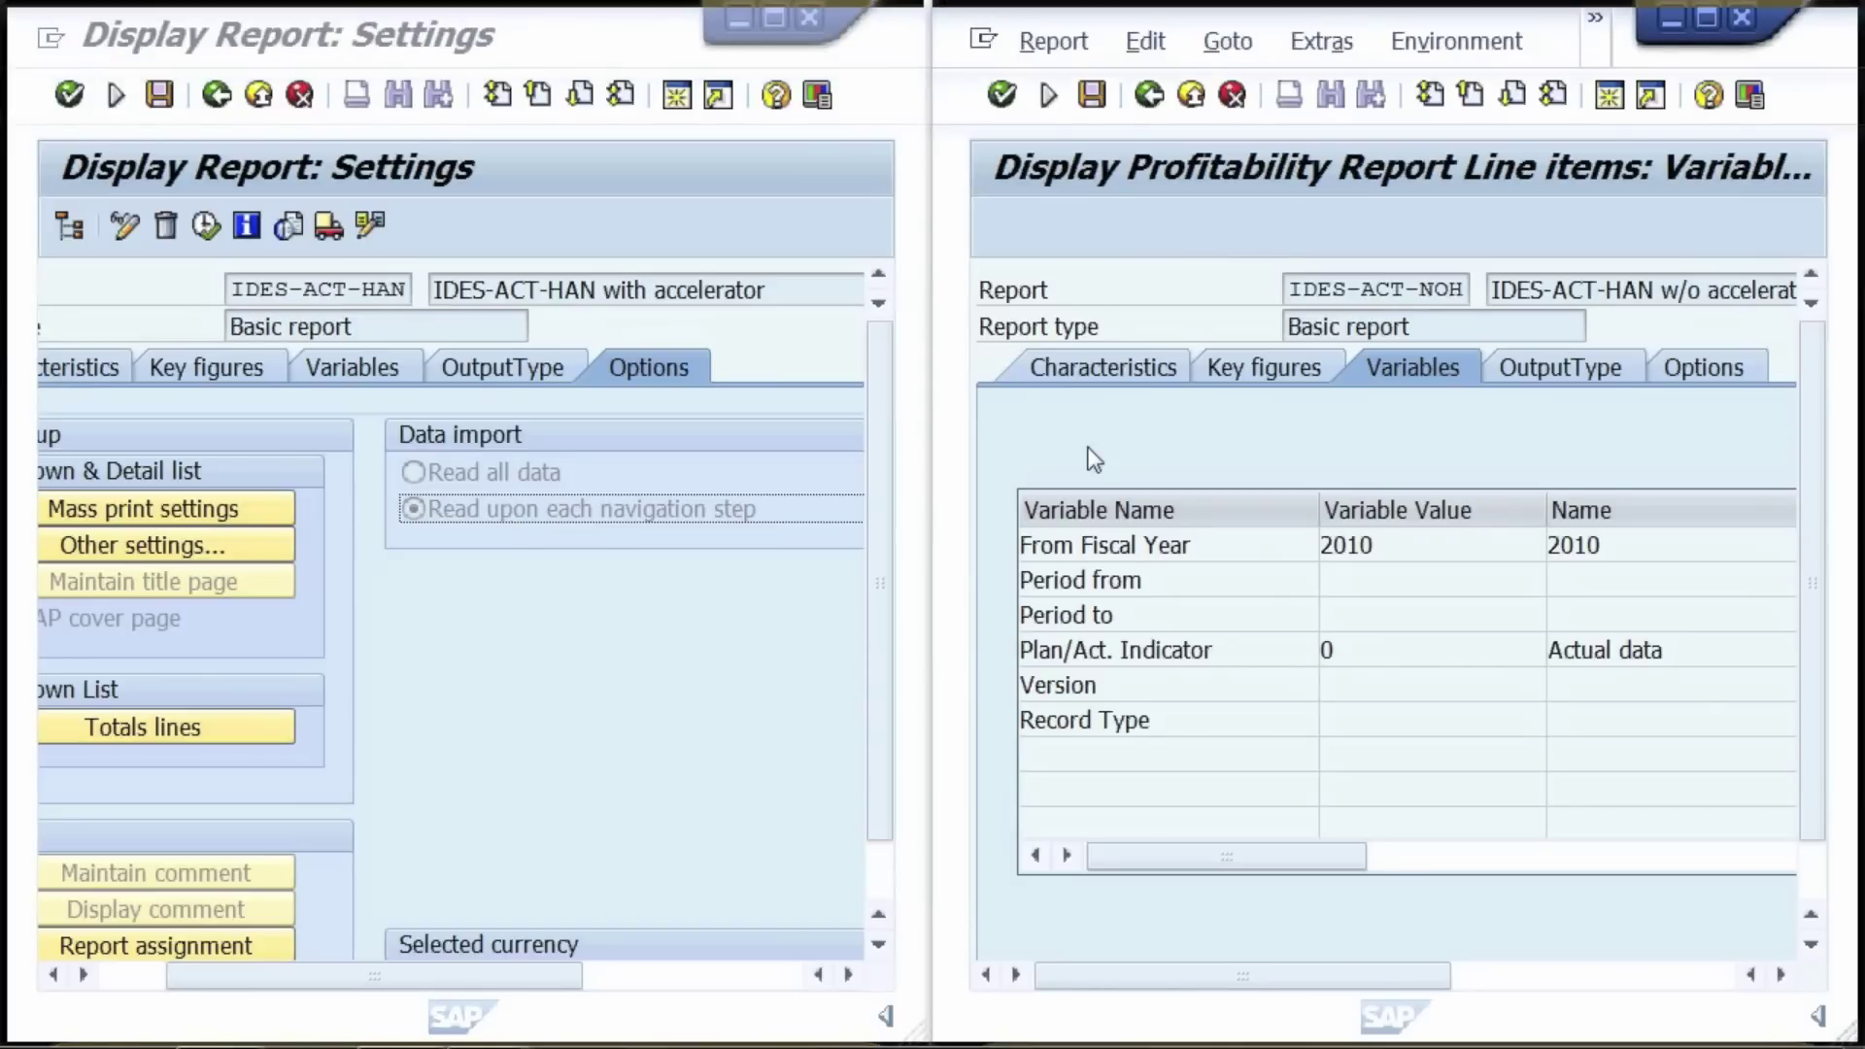
left_click(1054, 43)
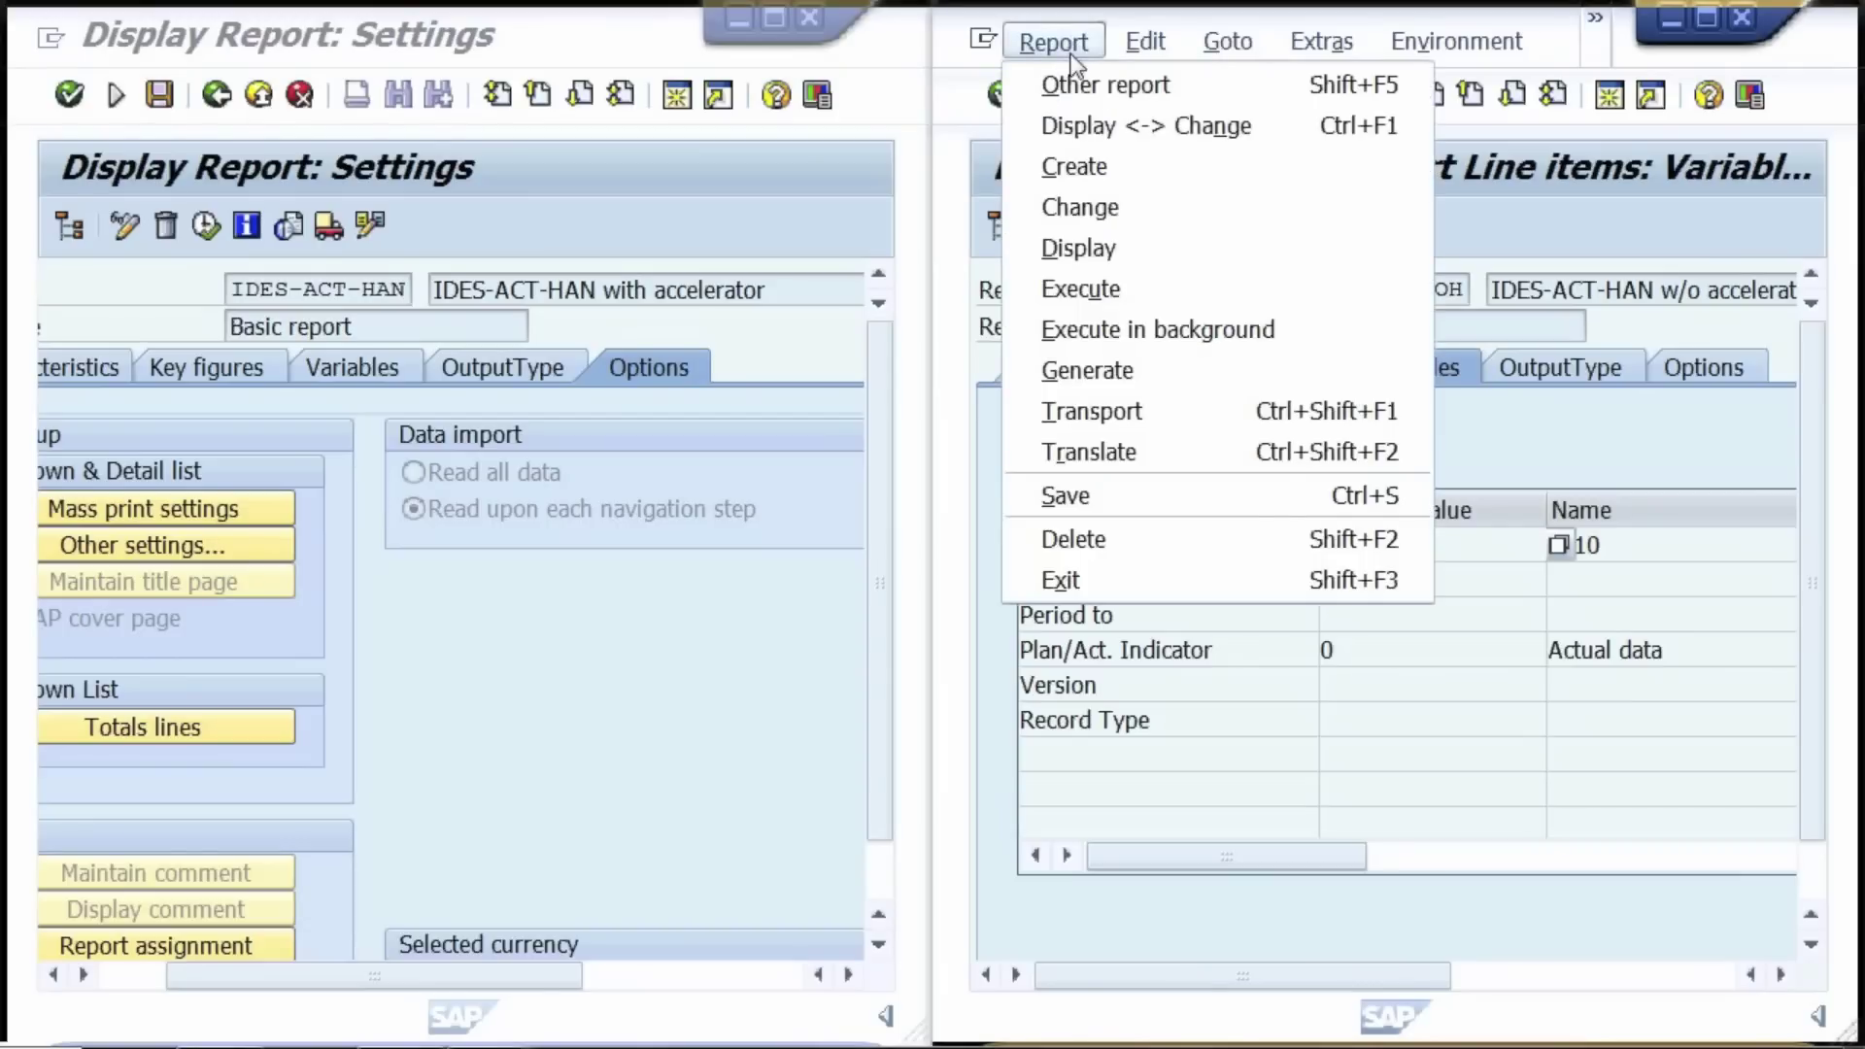
left_click(1127, 286)
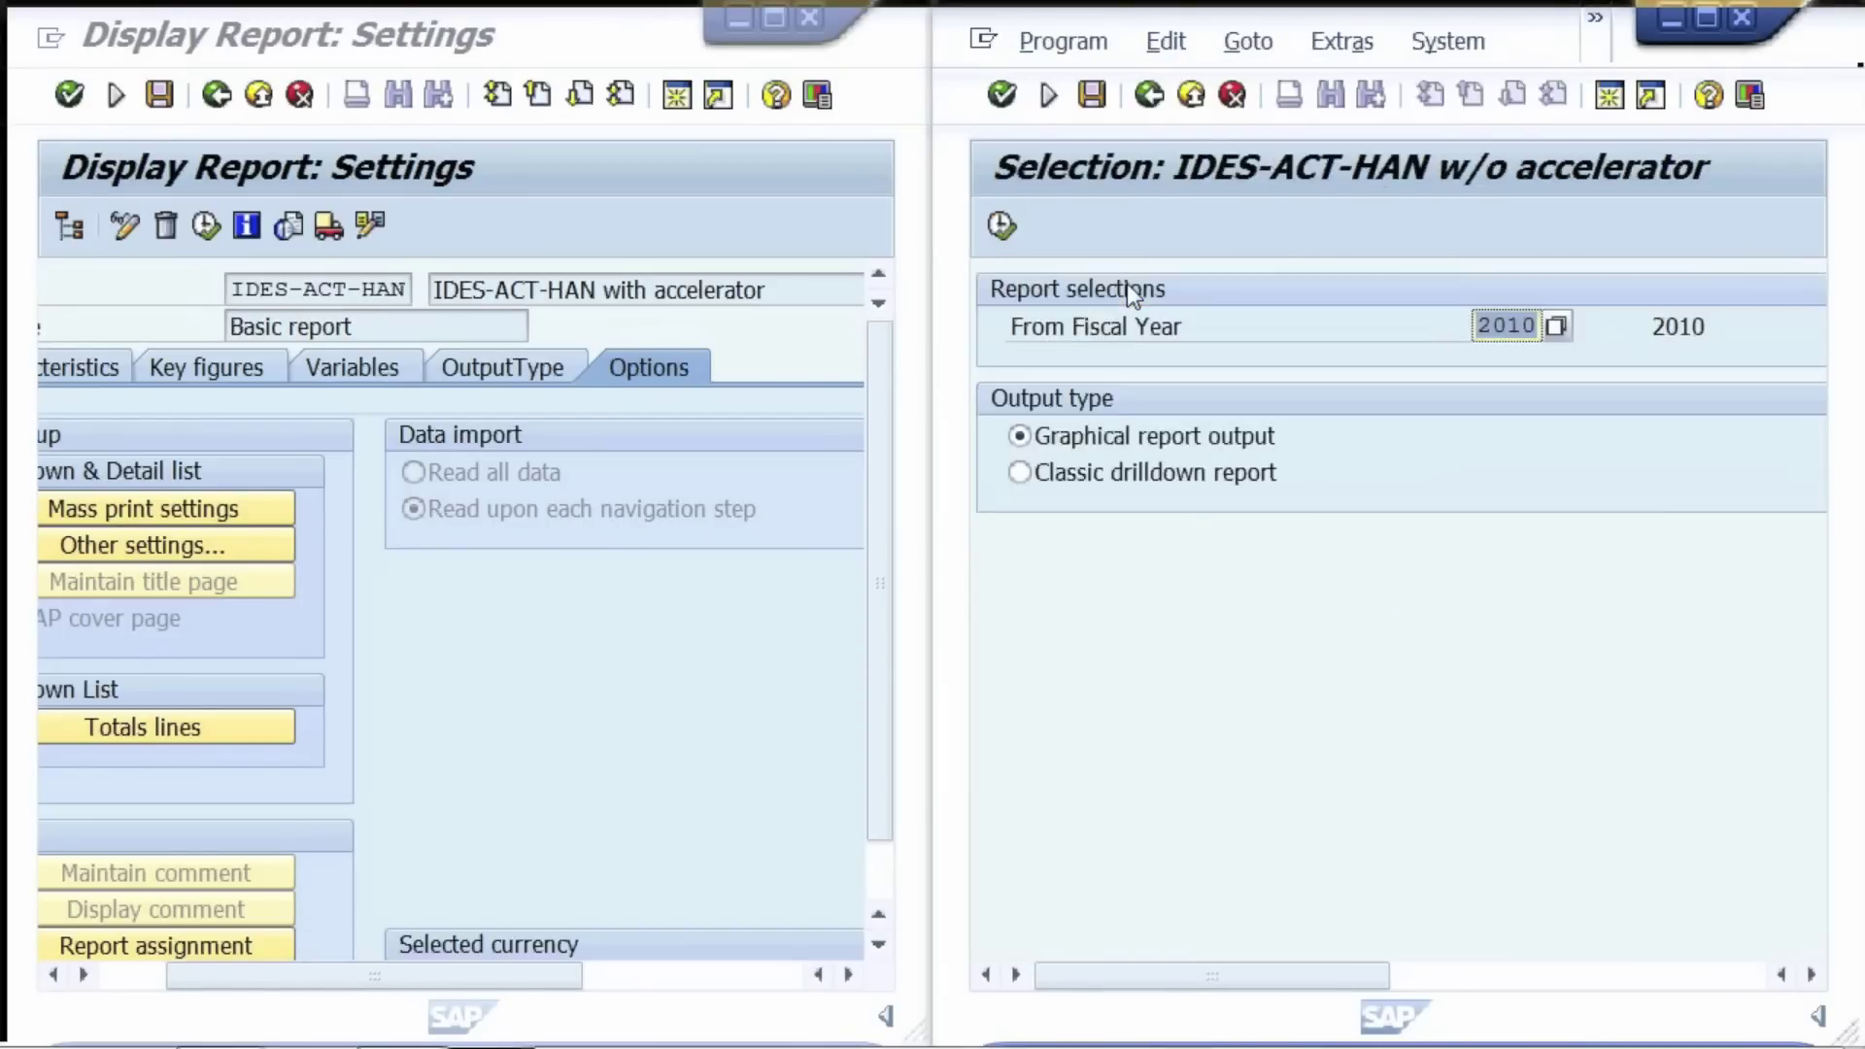
left_click(1127, 470)
left_click(1004, 229)
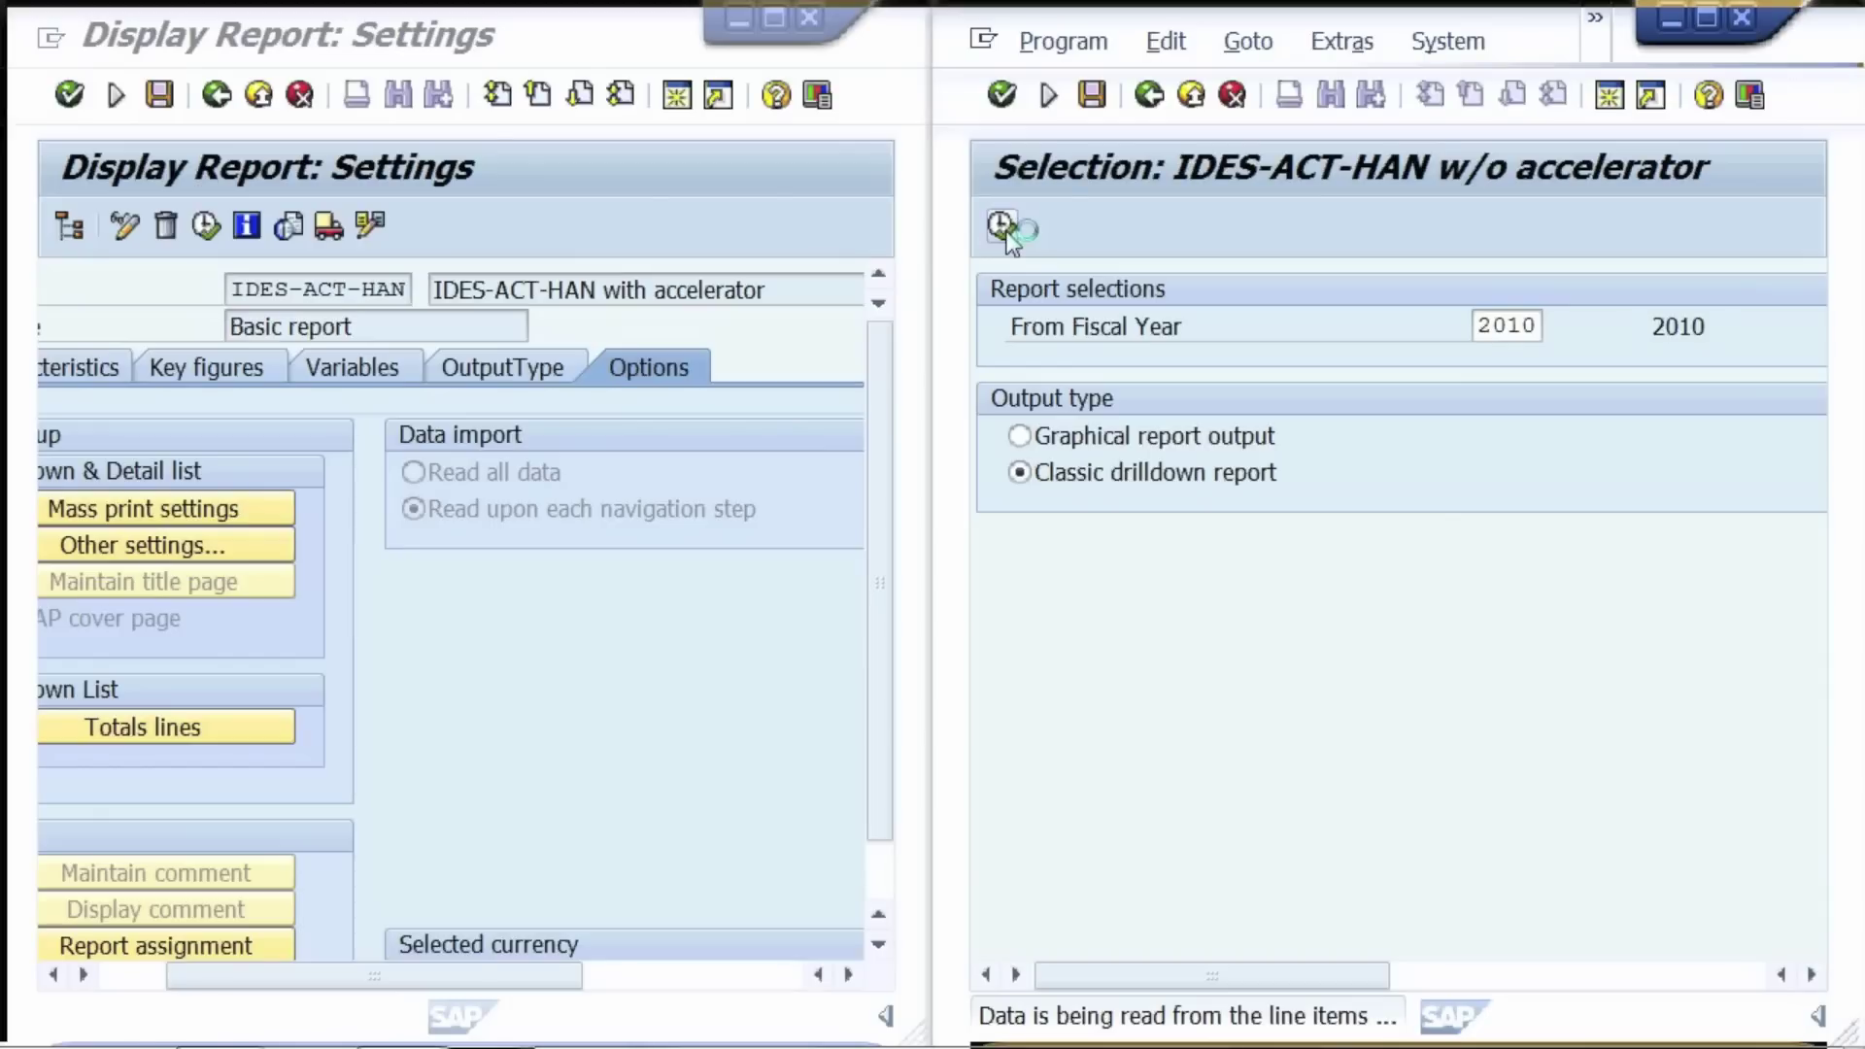
left_click(913, 1028)
left_click_drag(913, 1027, 1520, 855)
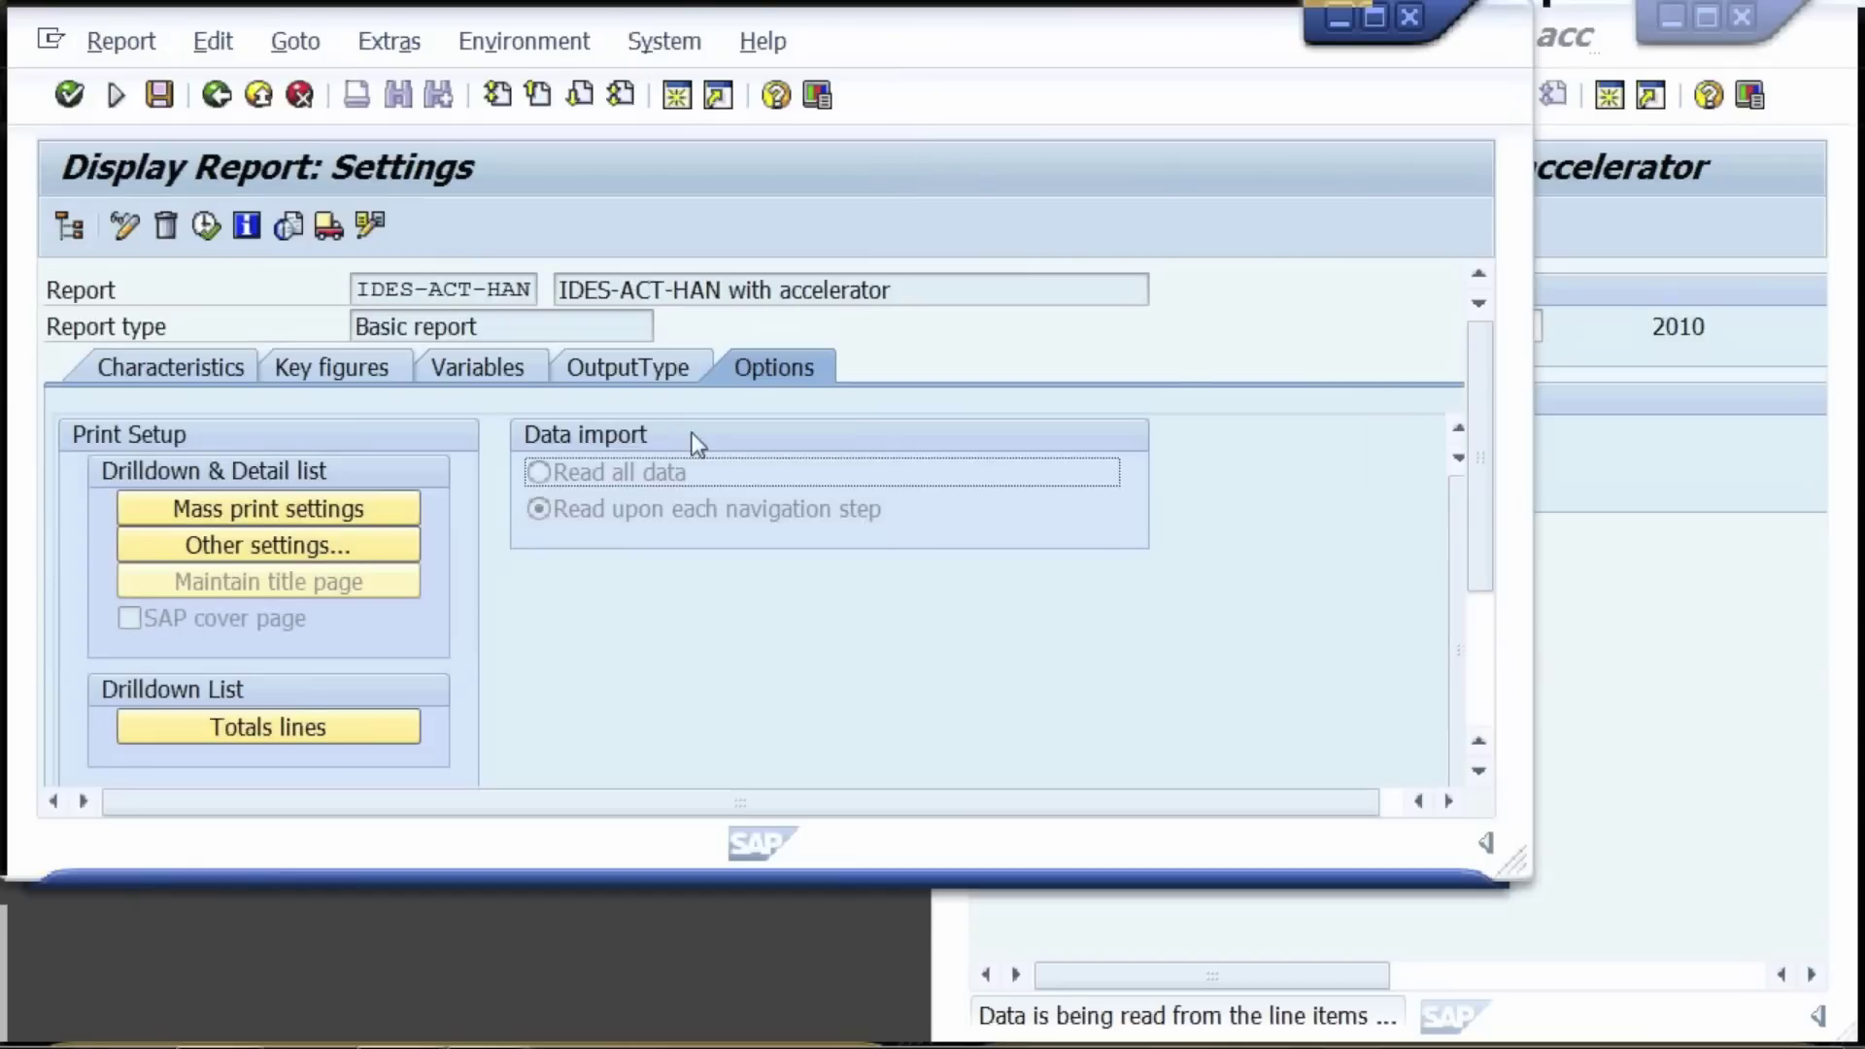
Step: Execute IDES-ACT-HAN for fiscal year 2010 to get the period drilldown list
left_click(121, 41)
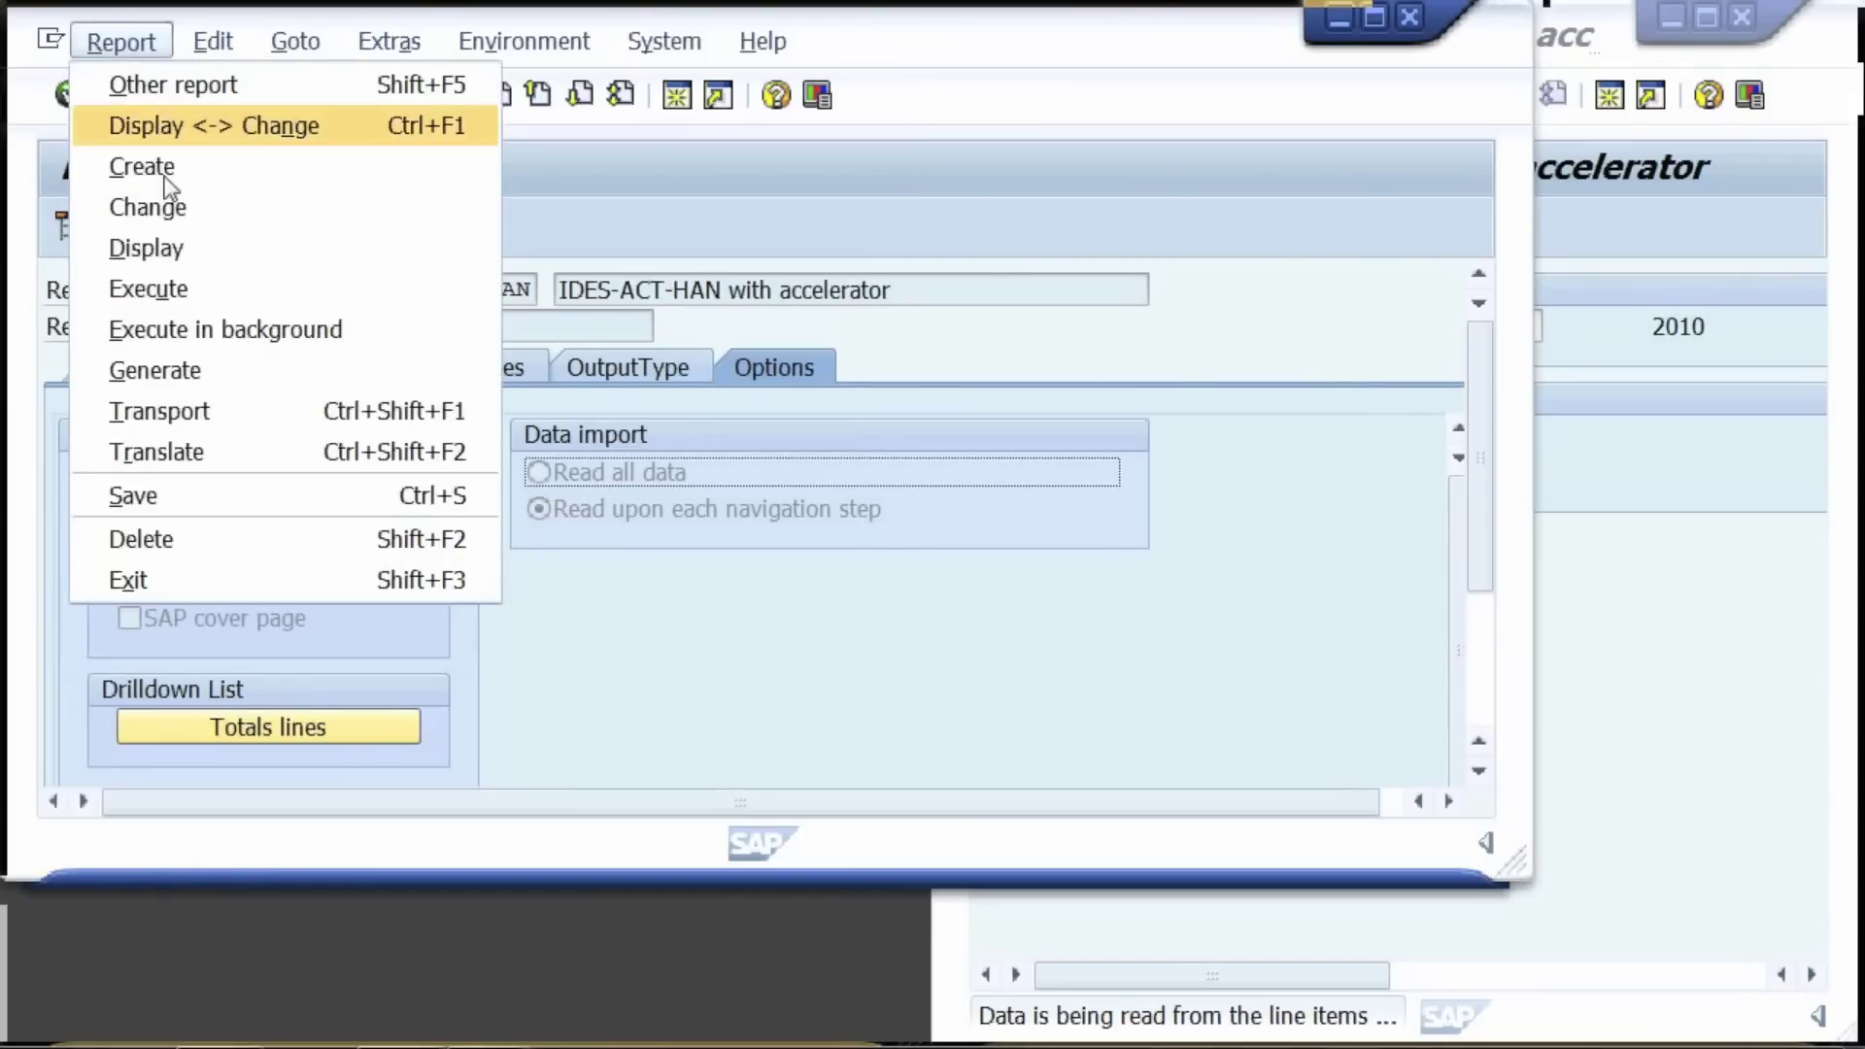
left_click(210, 289)
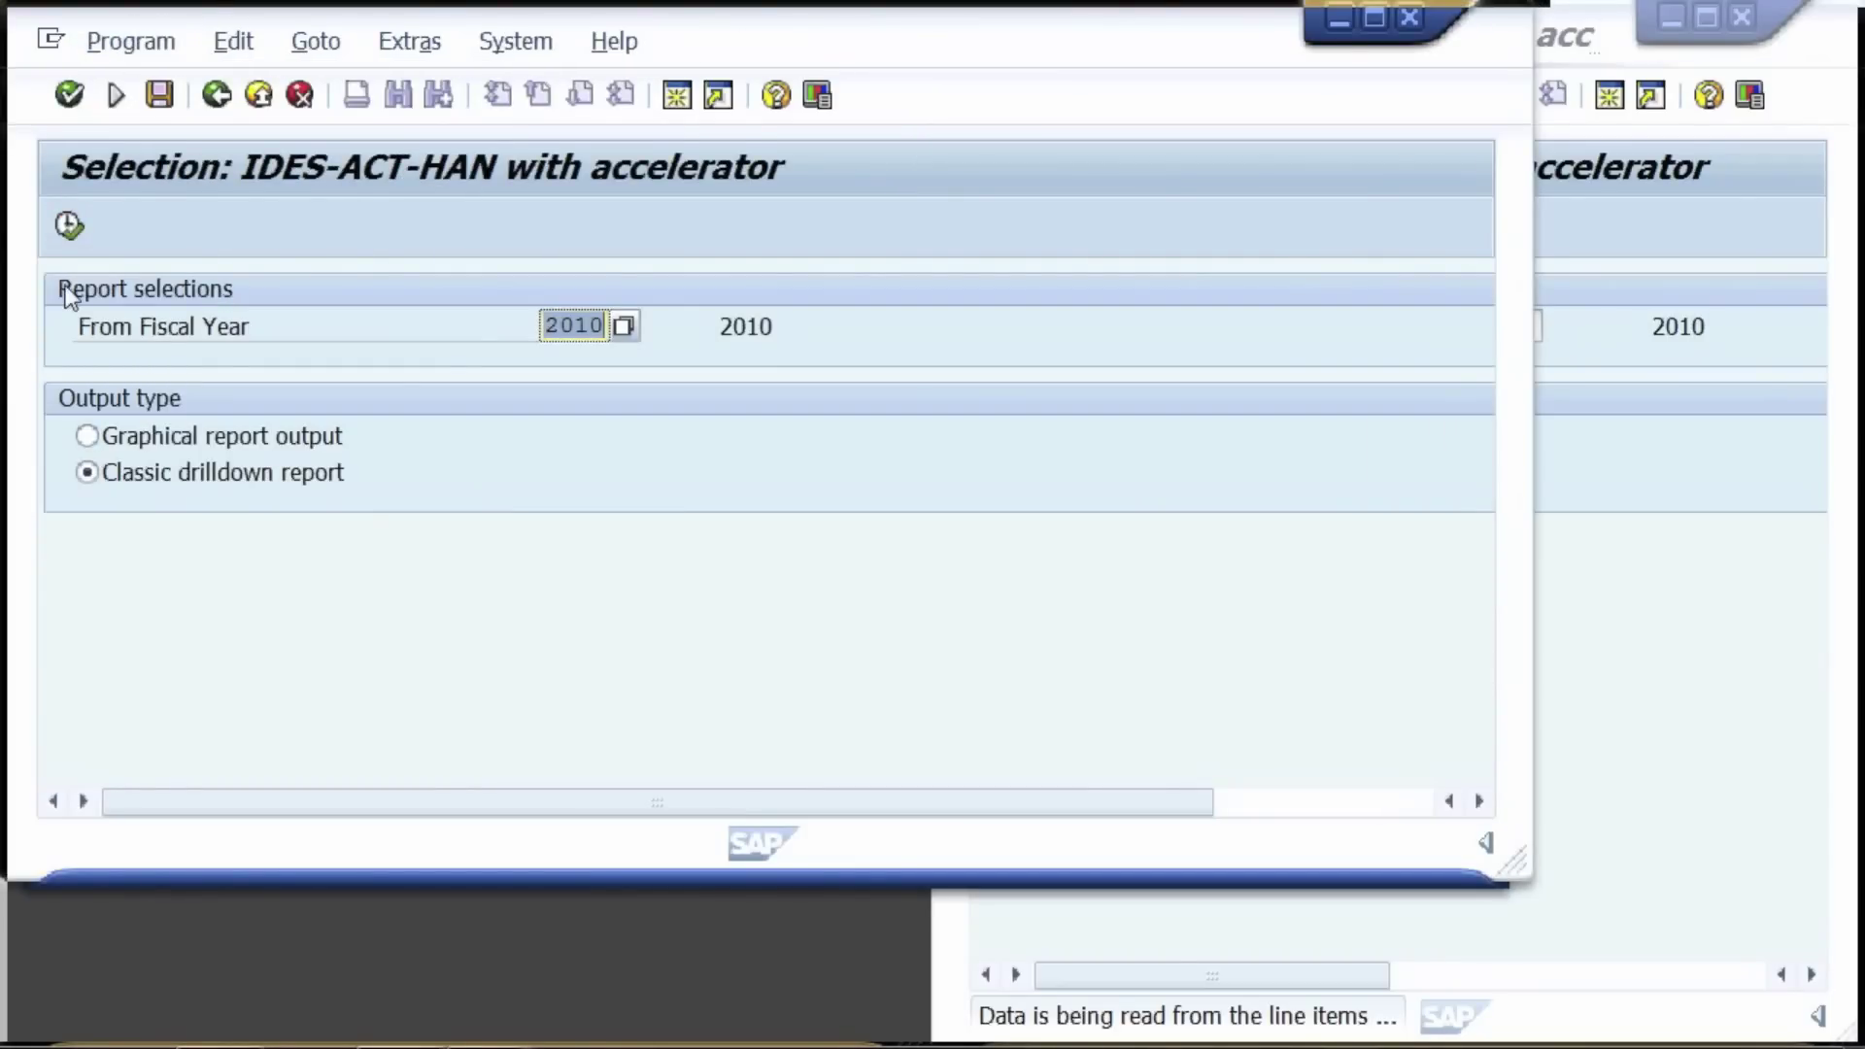
left_click(68, 227)
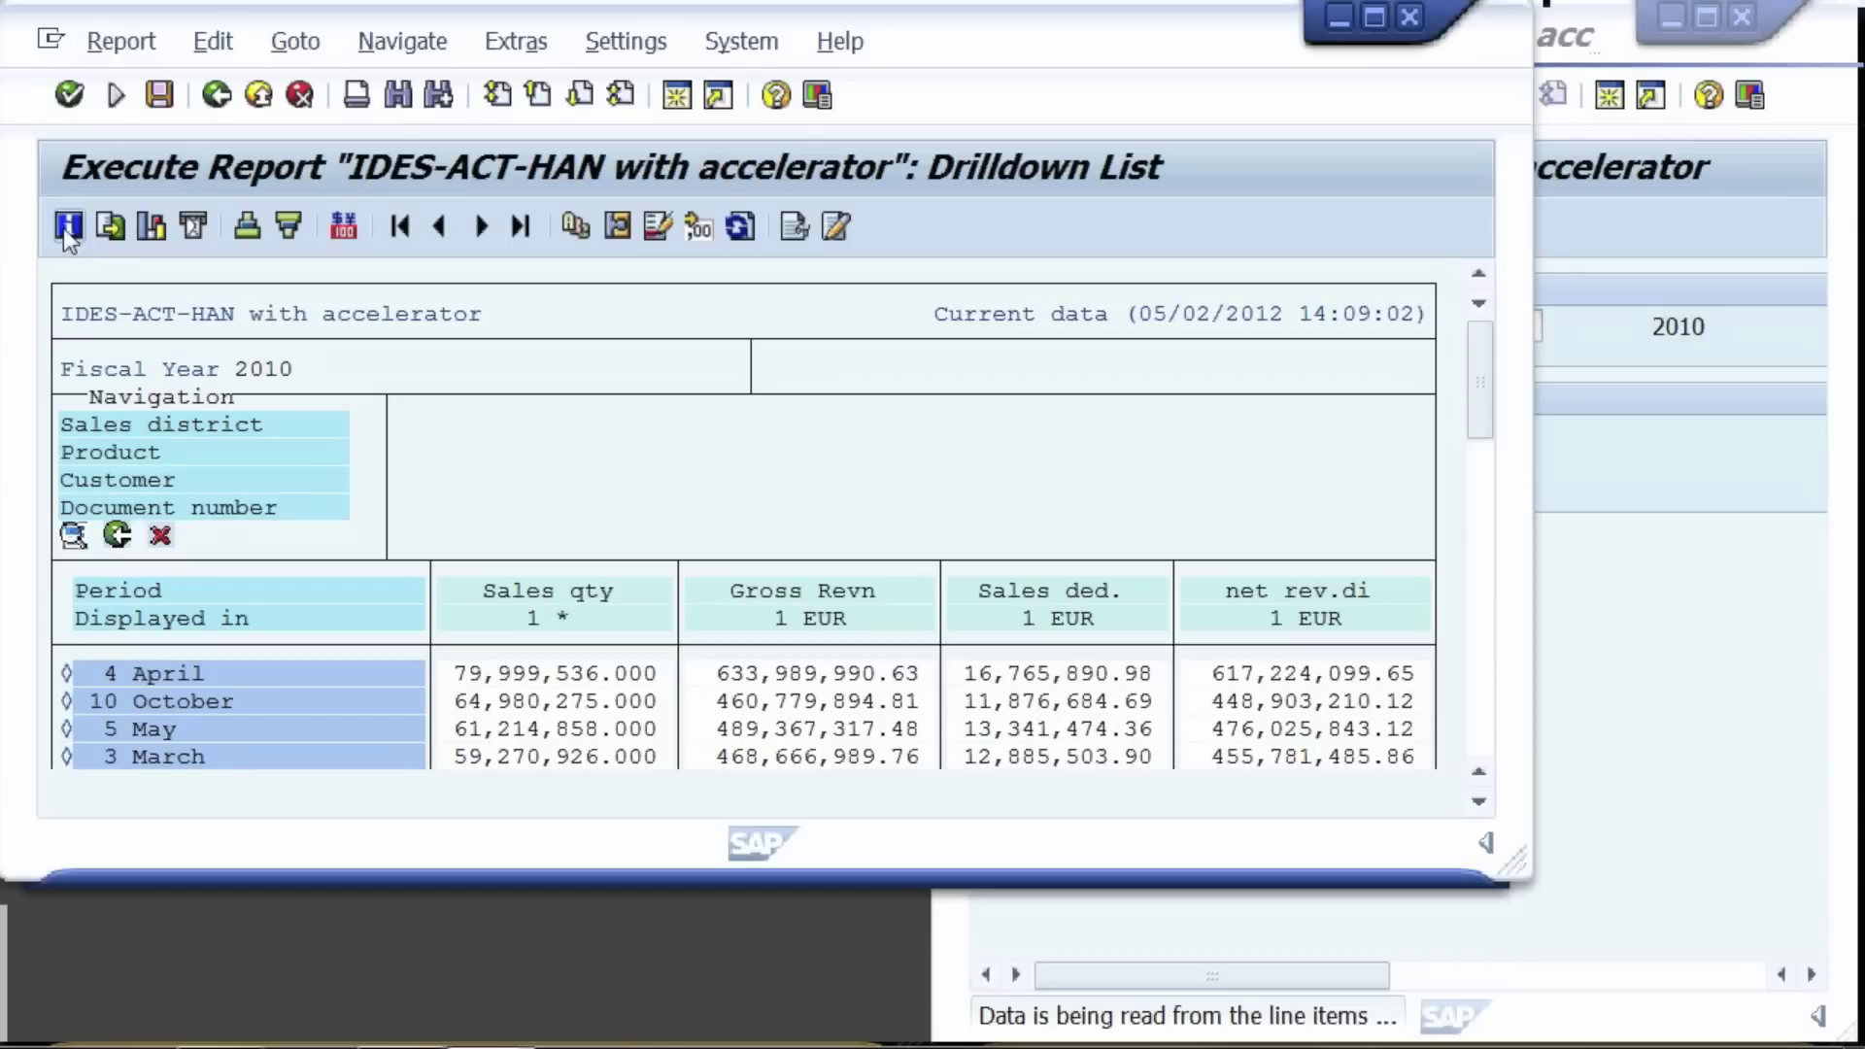
Step: Drill October into sales district DE0025, then product L-60C, then break it down by customer
left_click_drag(1511, 863, 1646, 940)
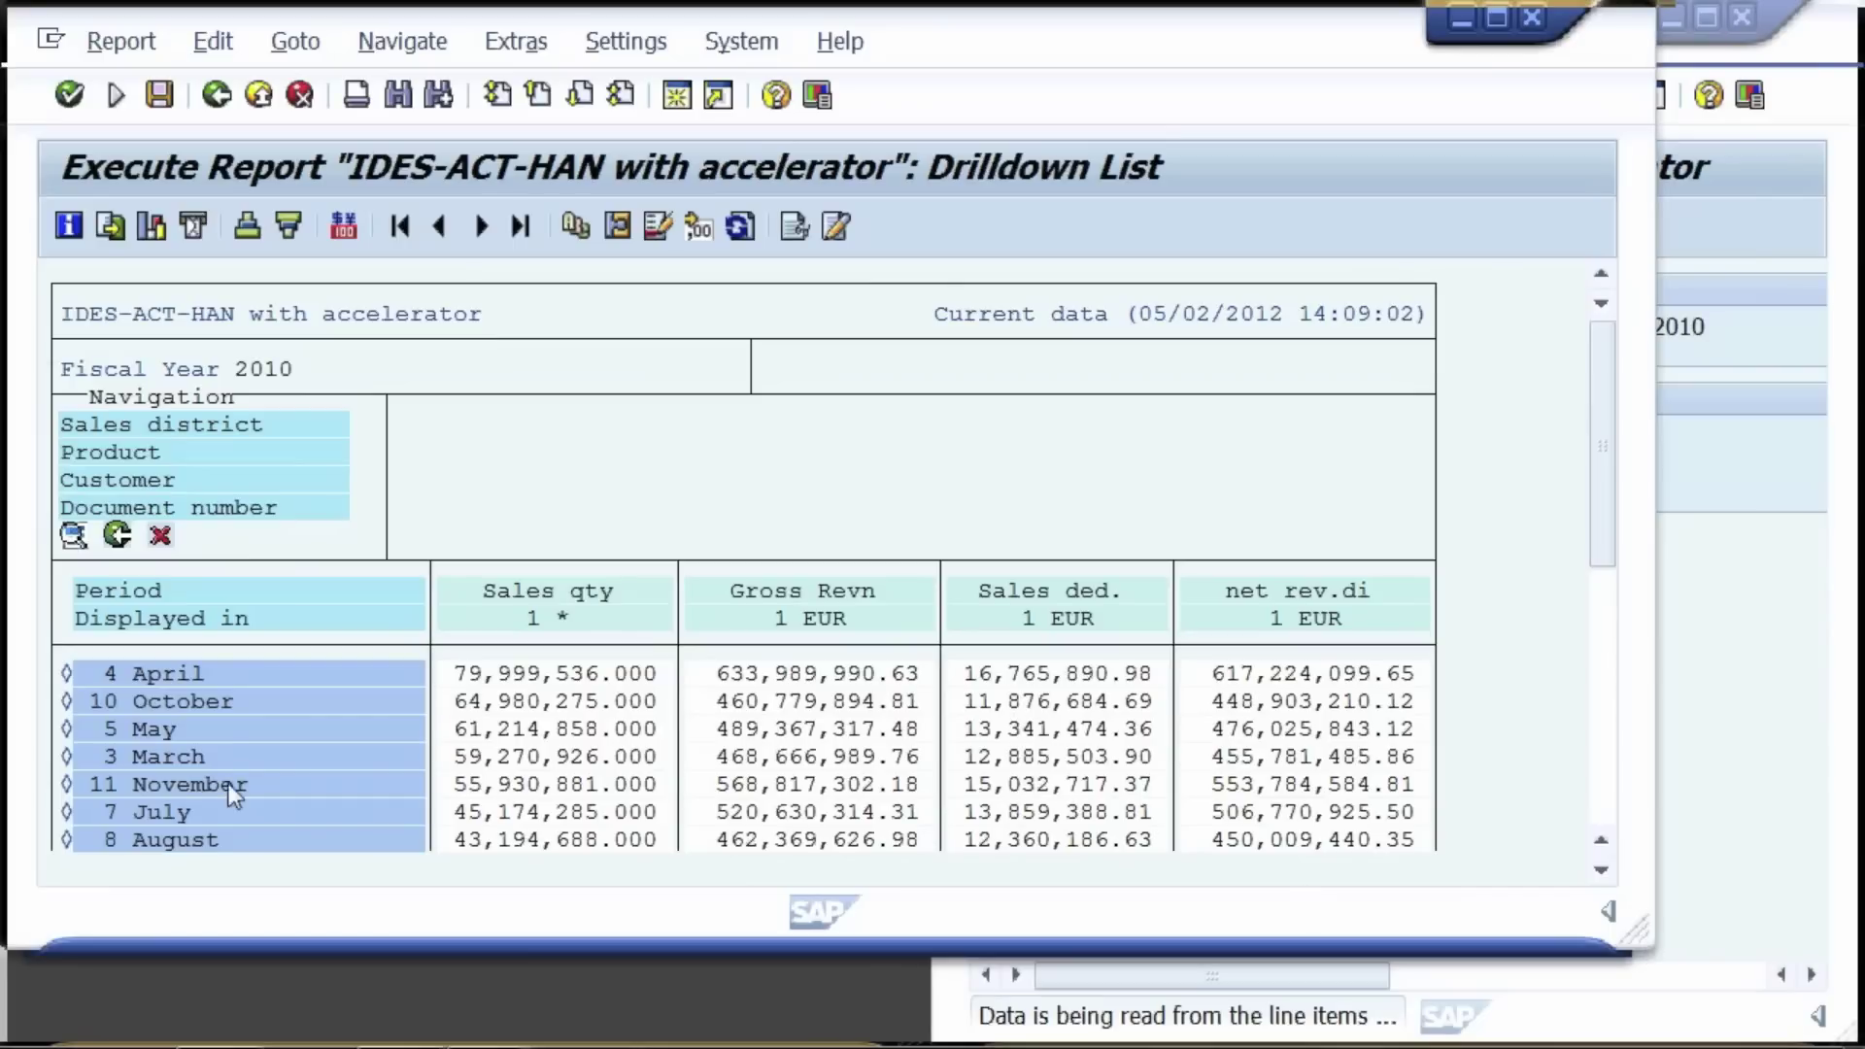
left_click(67, 707)
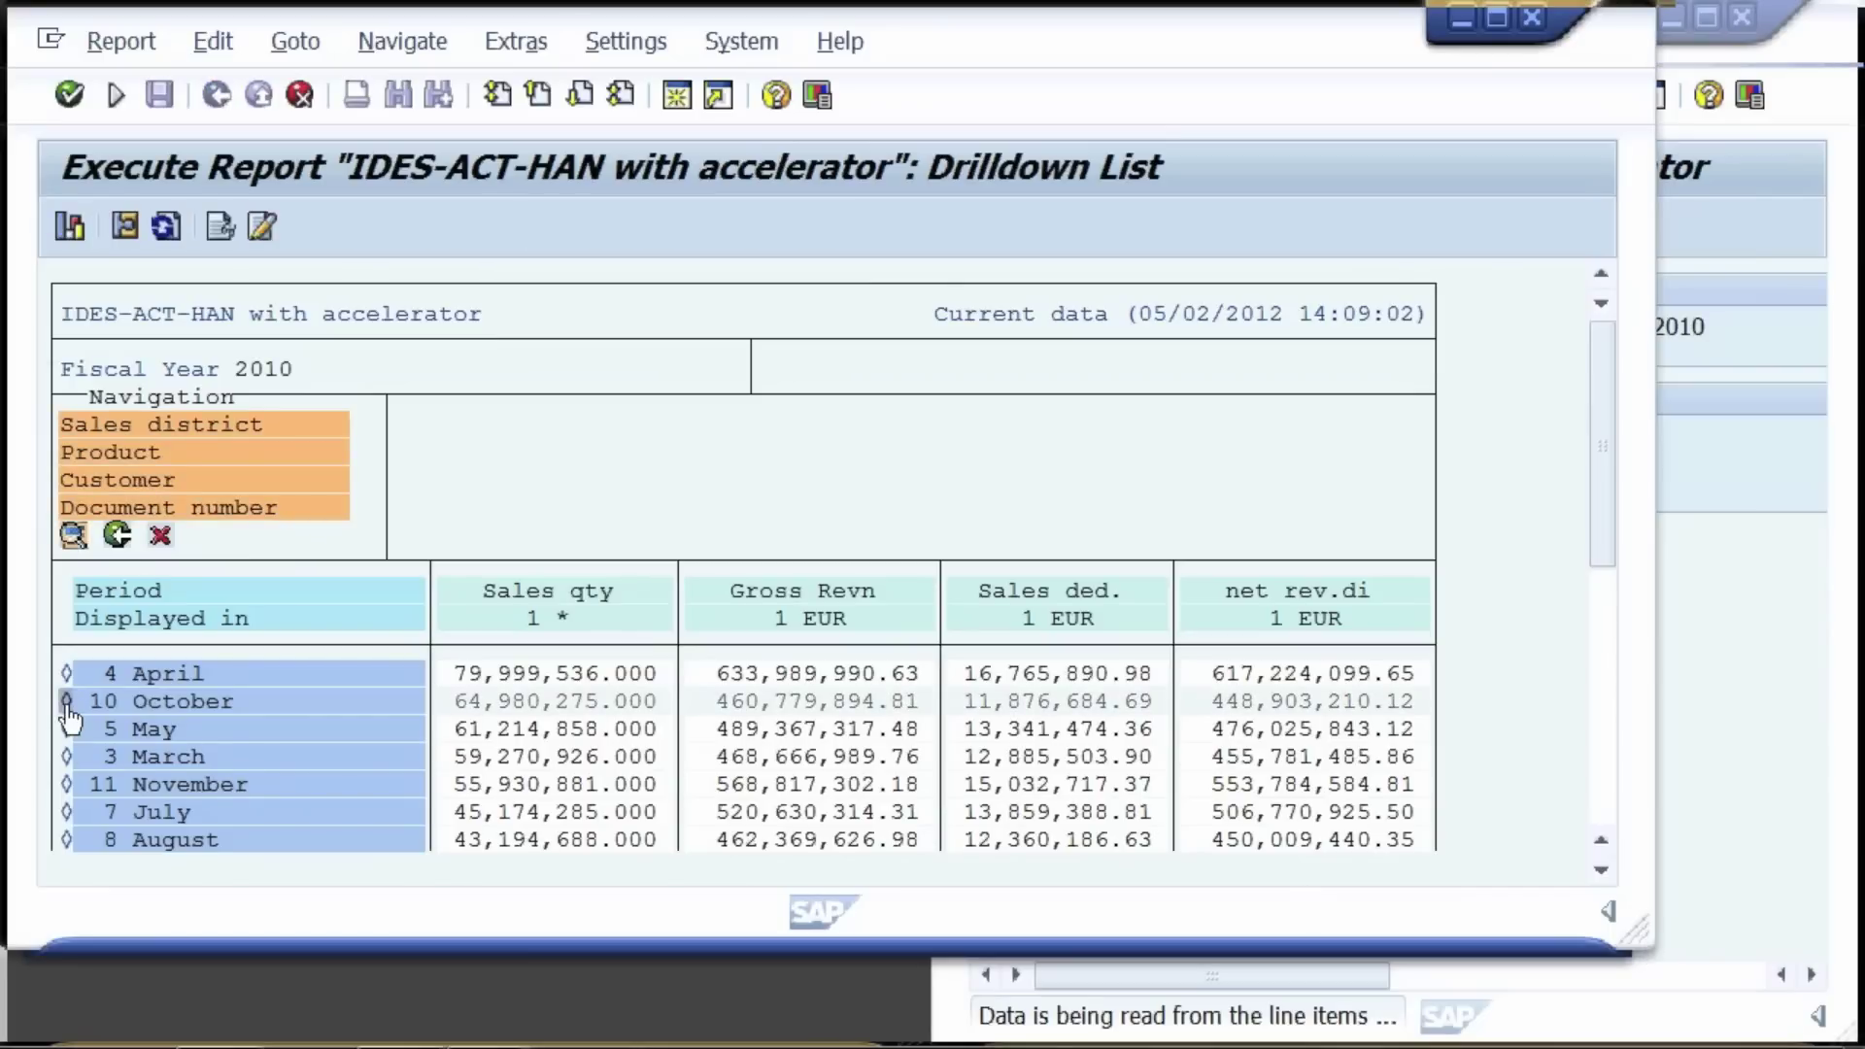
left_click(175, 428)
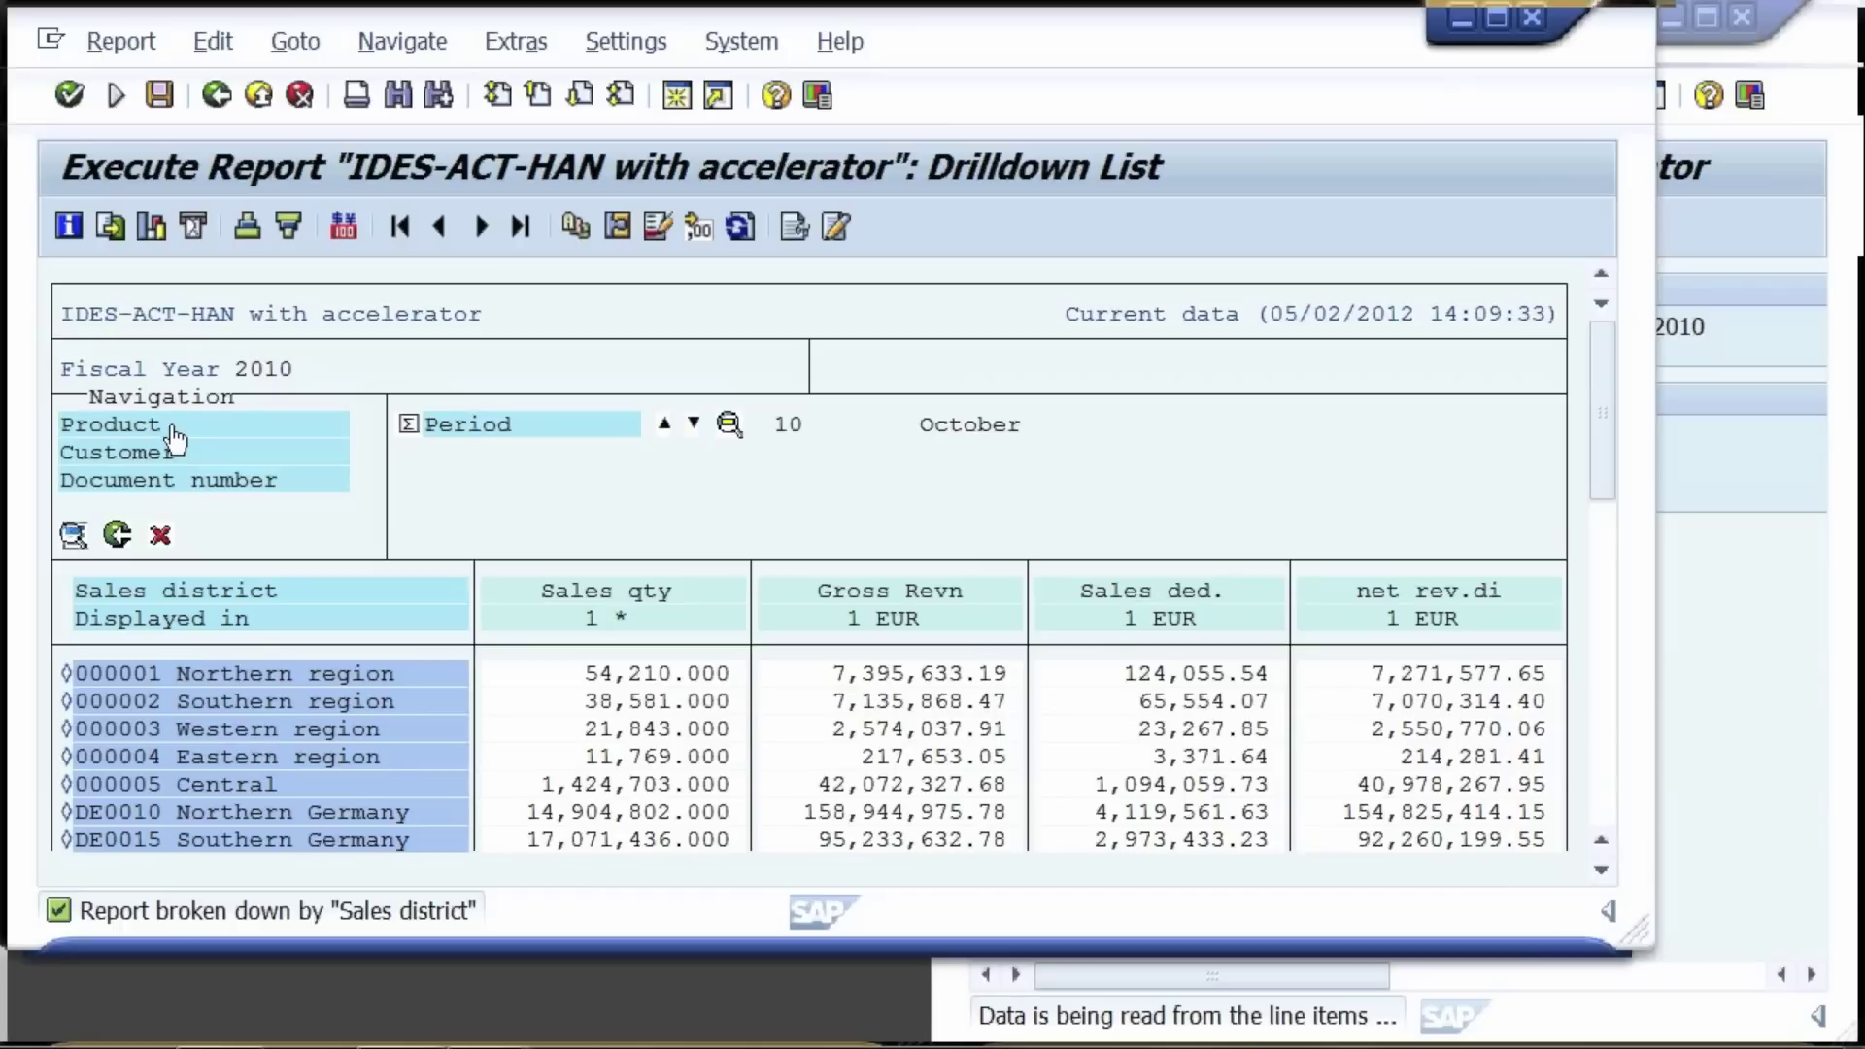
left_click_drag(1605, 392, 1608, 534)
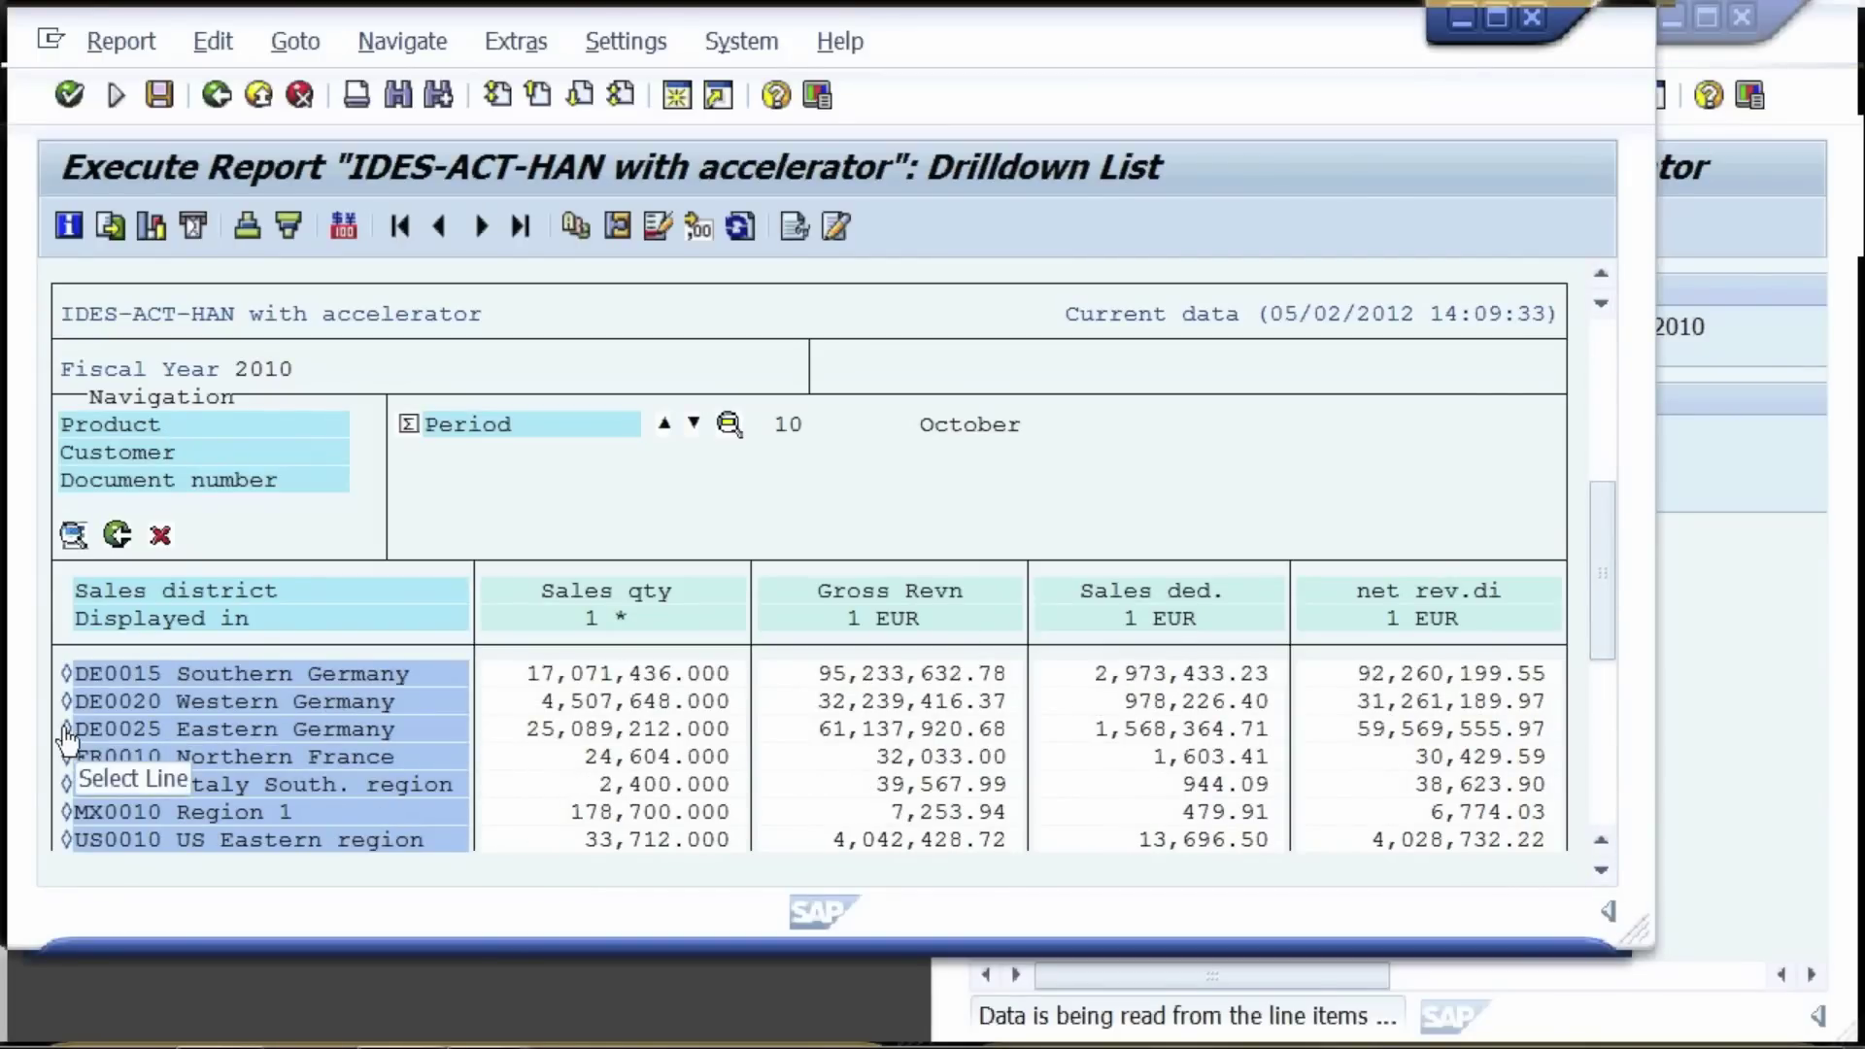
left_click_drag(66, 739, 136, 423)
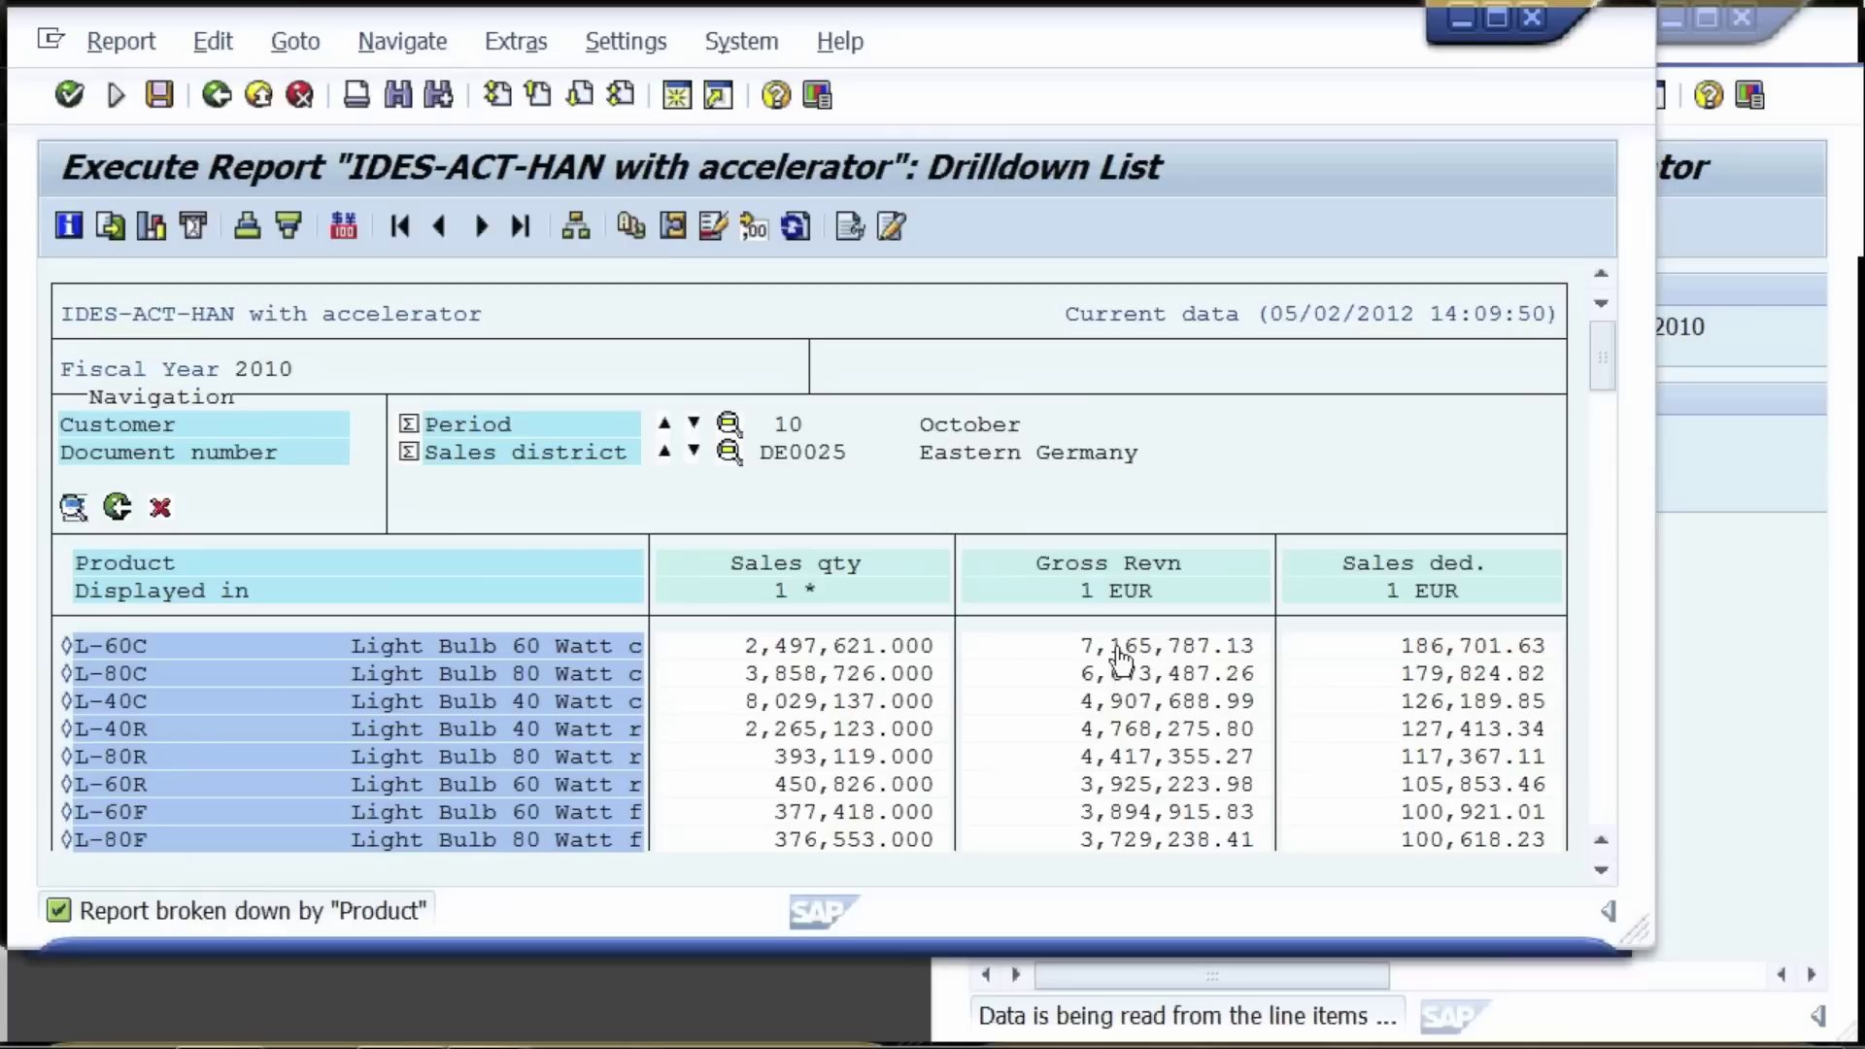
left_click_drag(64, 651, 172, 430)
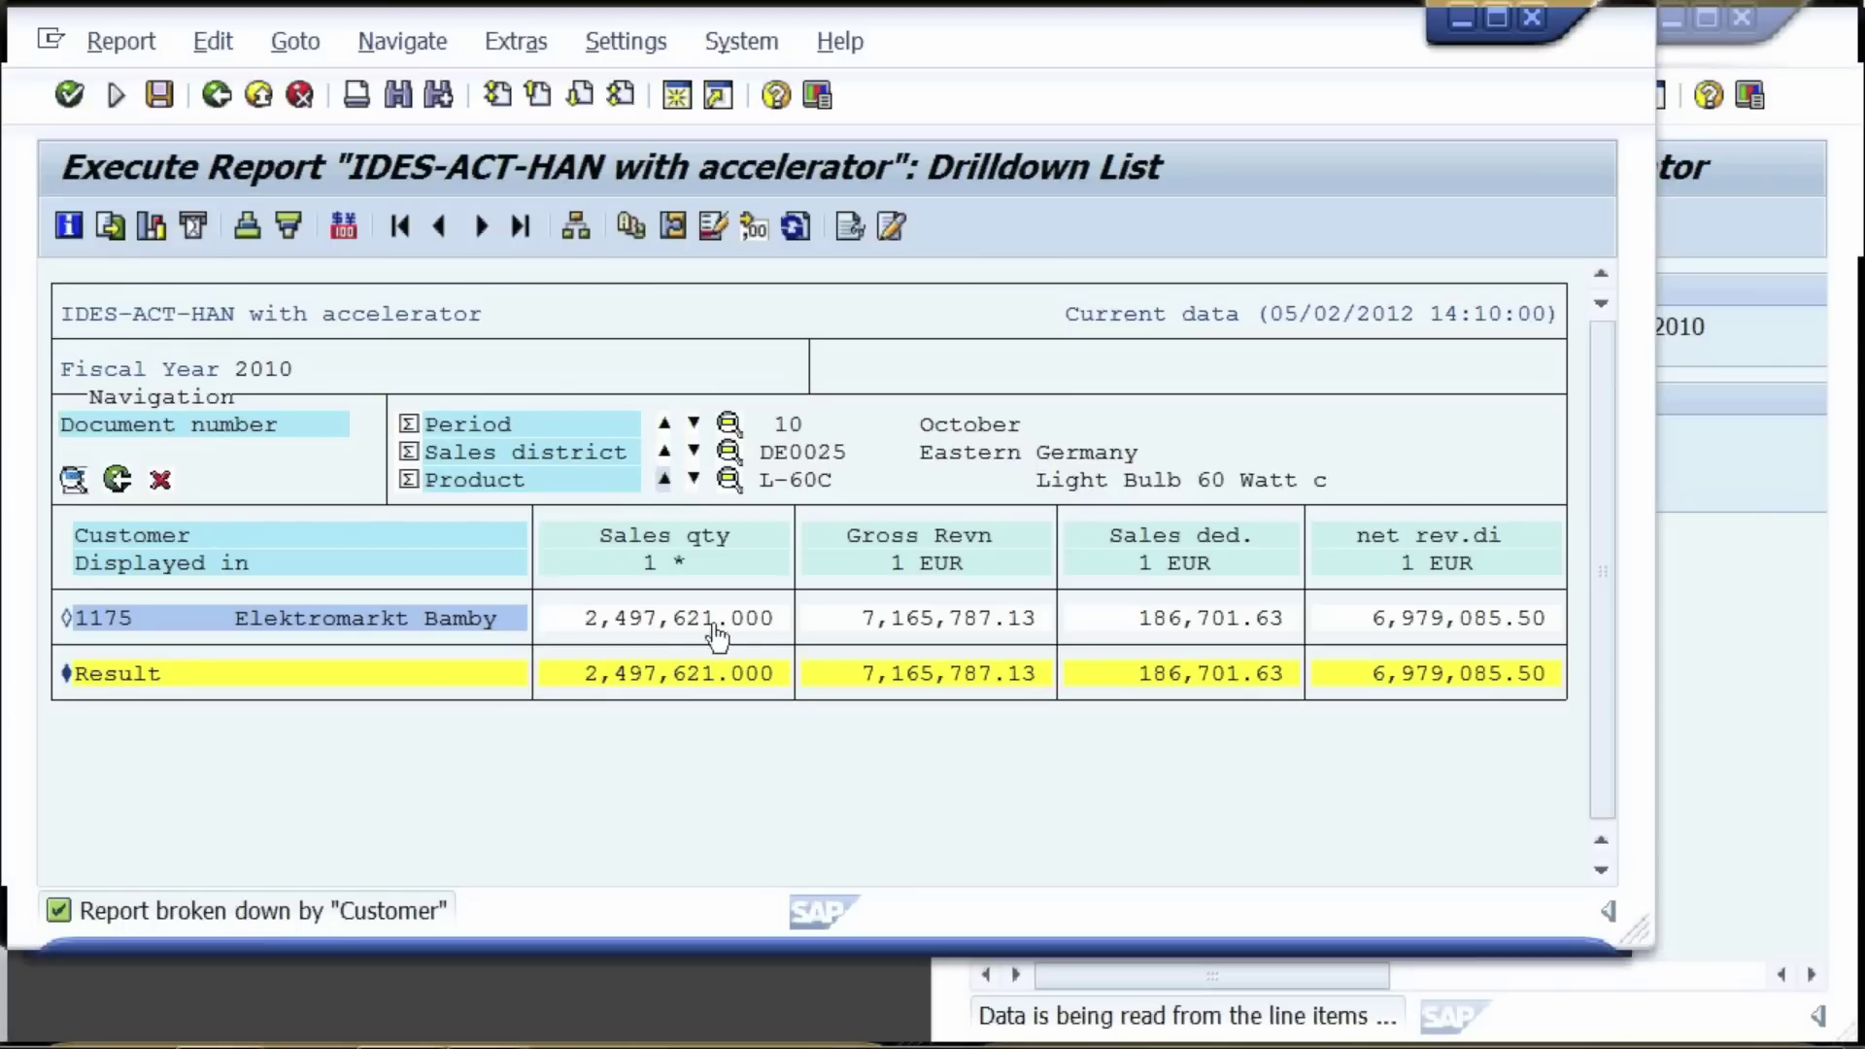
double_click(925, 630)
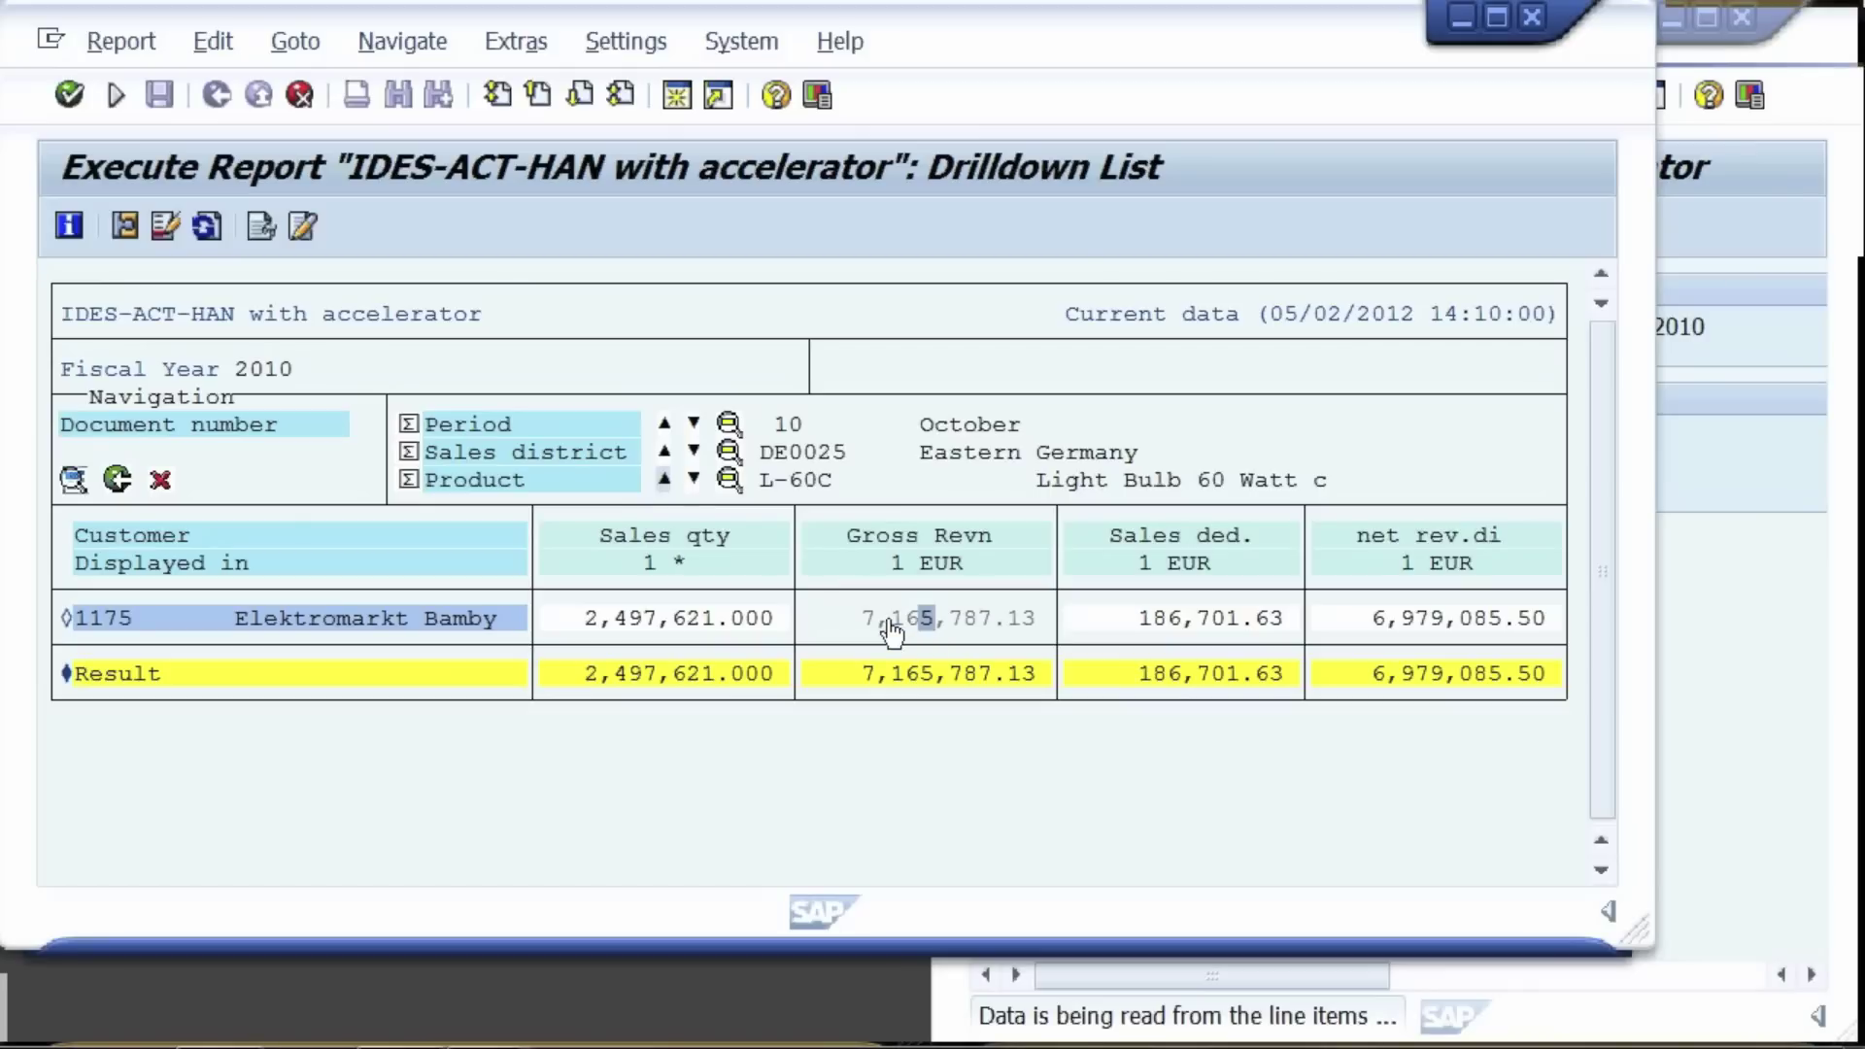
left_click(296, 43)
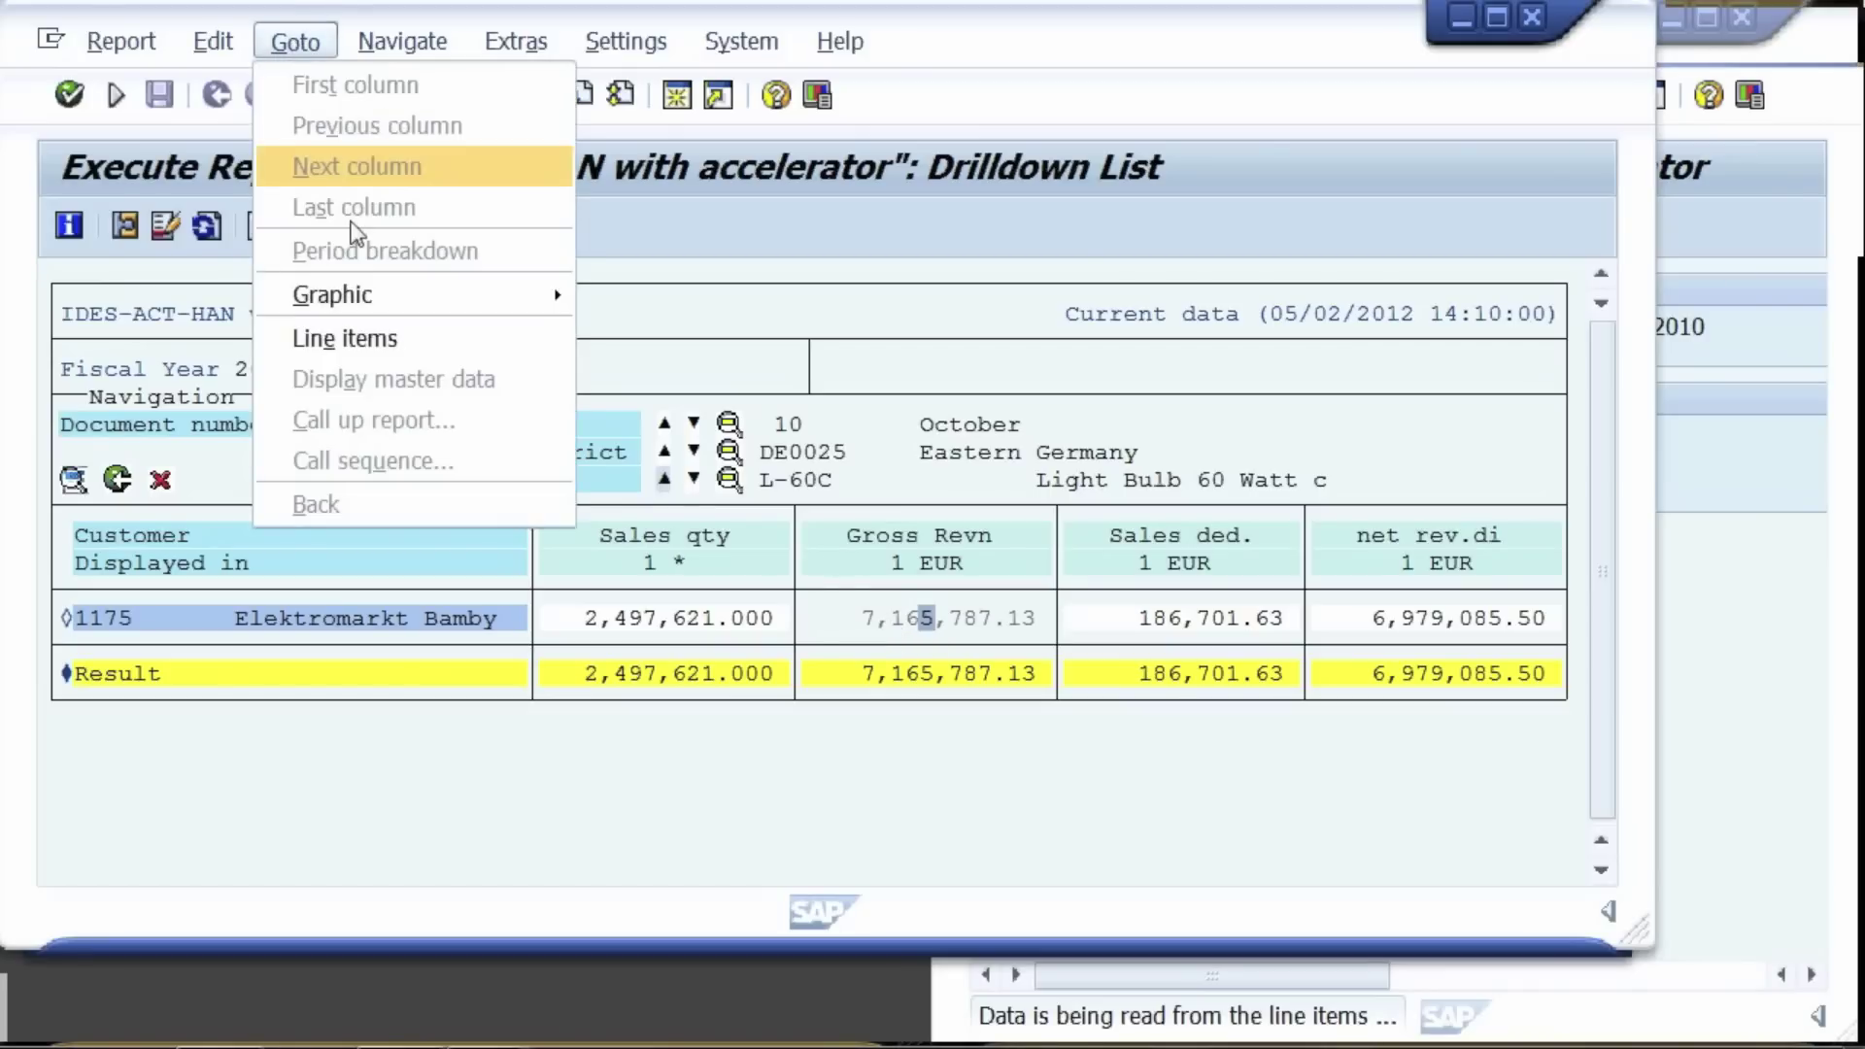
left_click(392, 338)
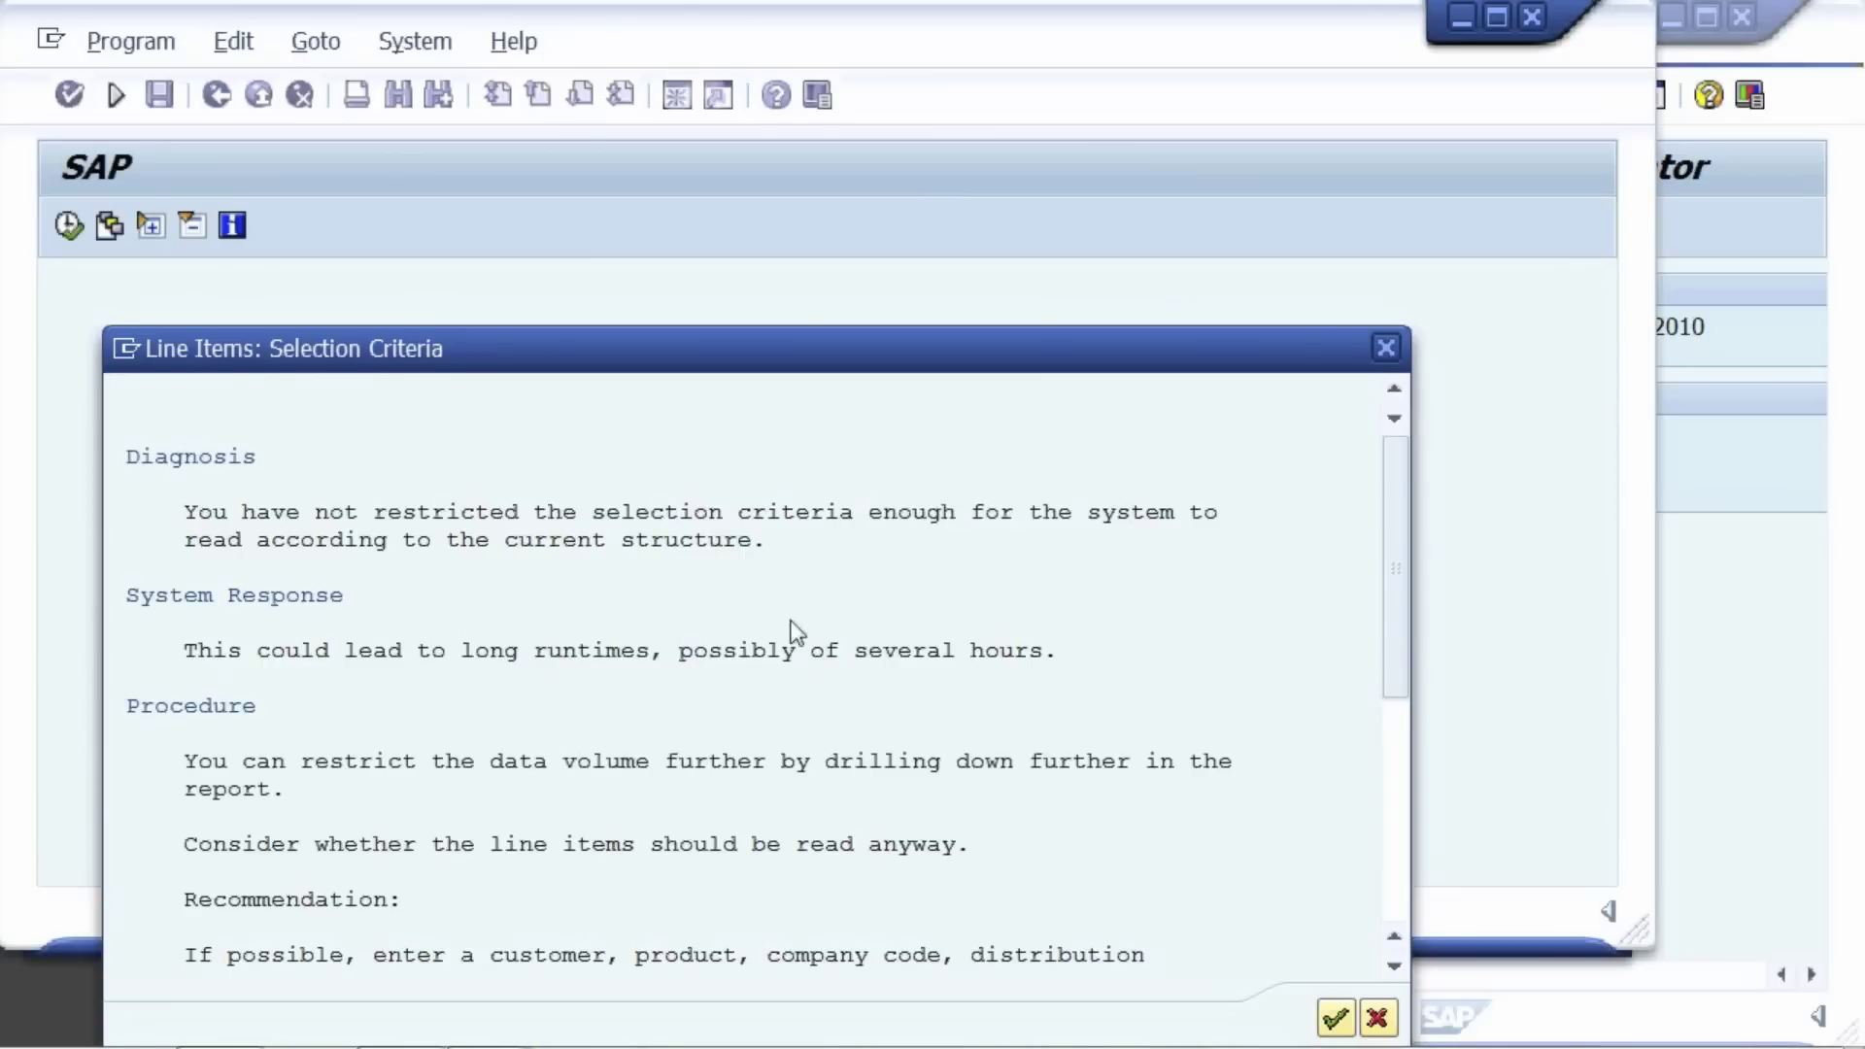
left_click(1335, 1020)
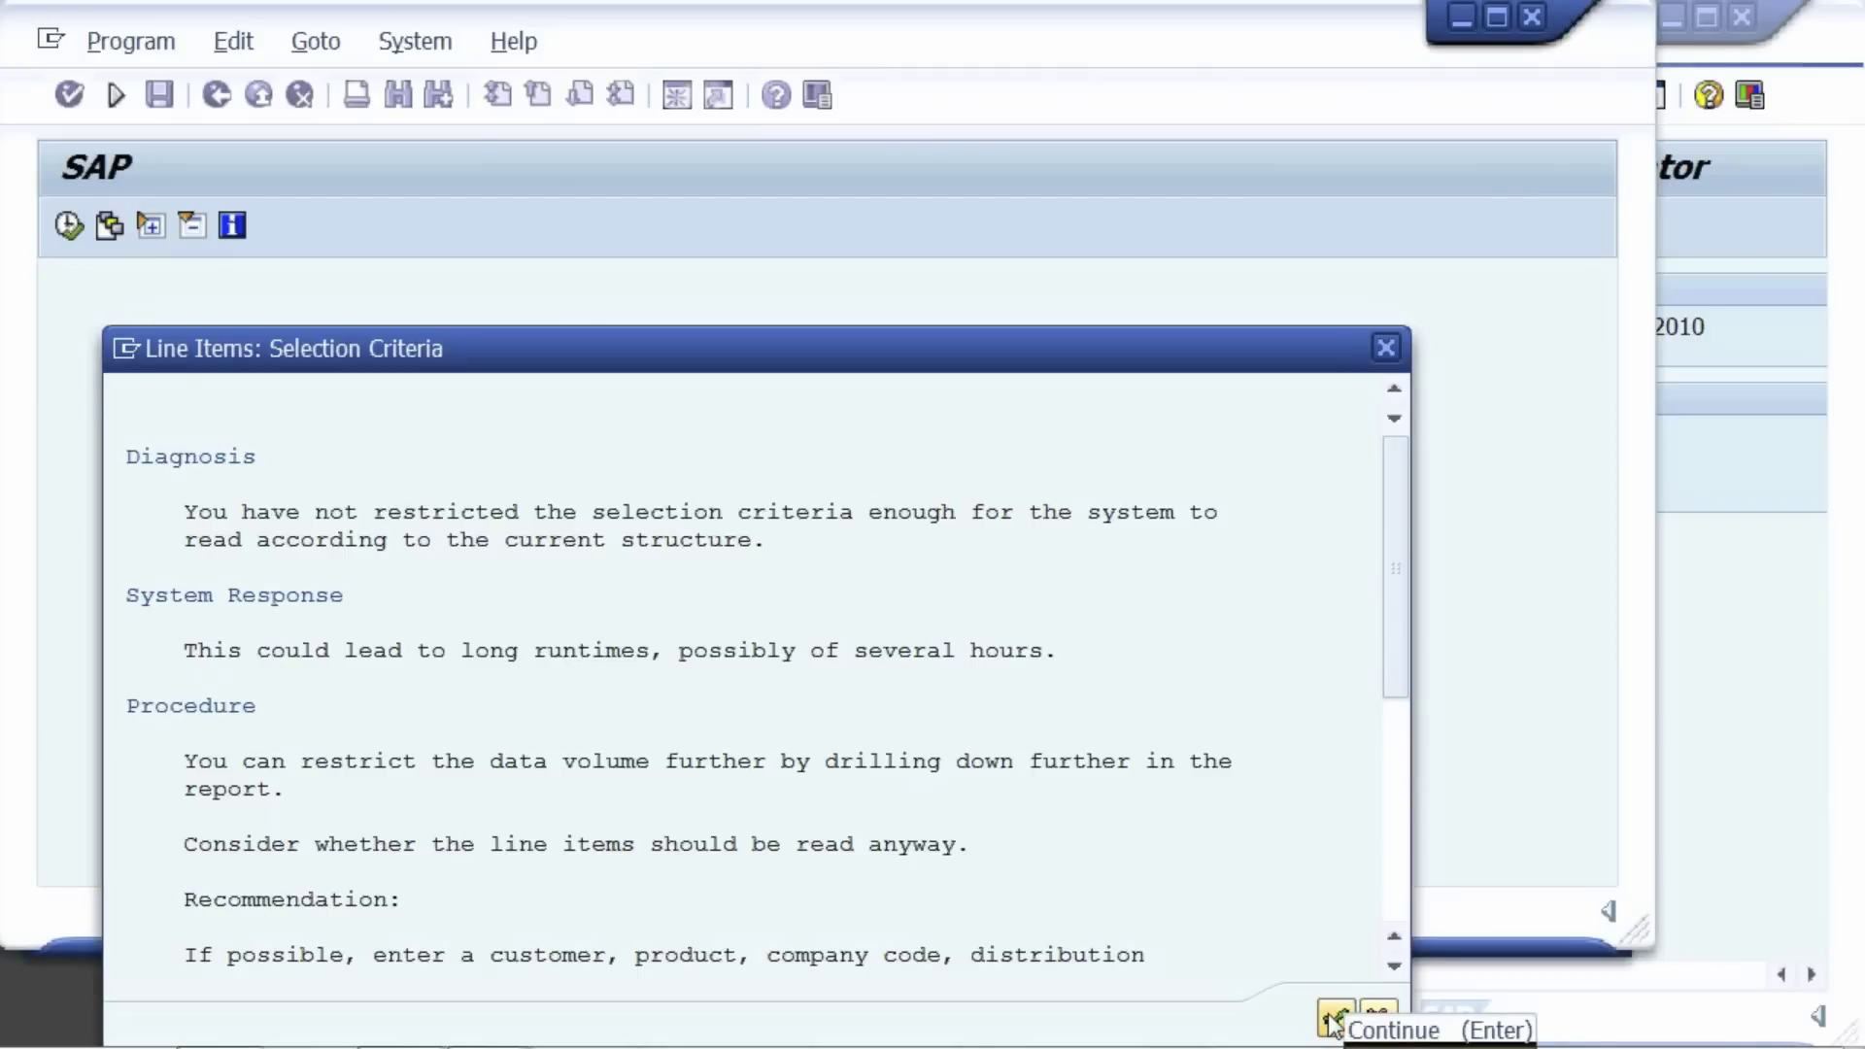
left_click(1335, 1020)
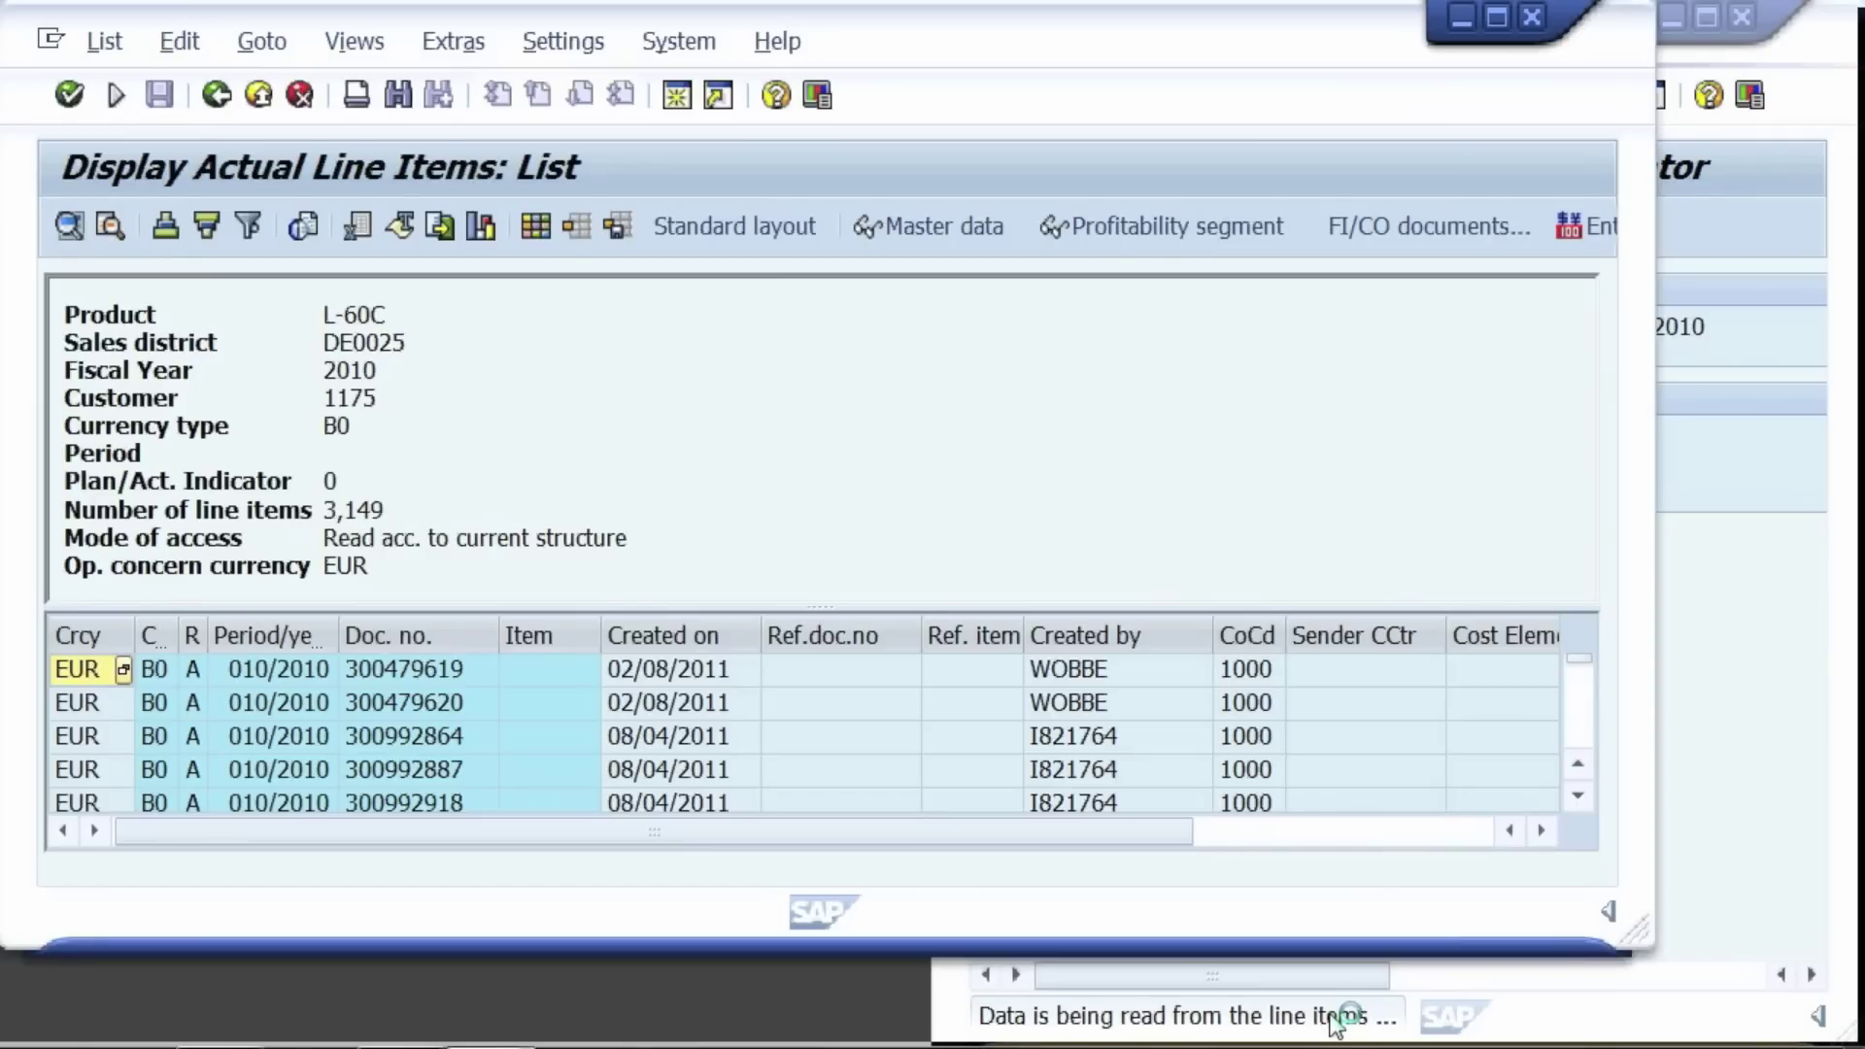
left_click(1360, 833)
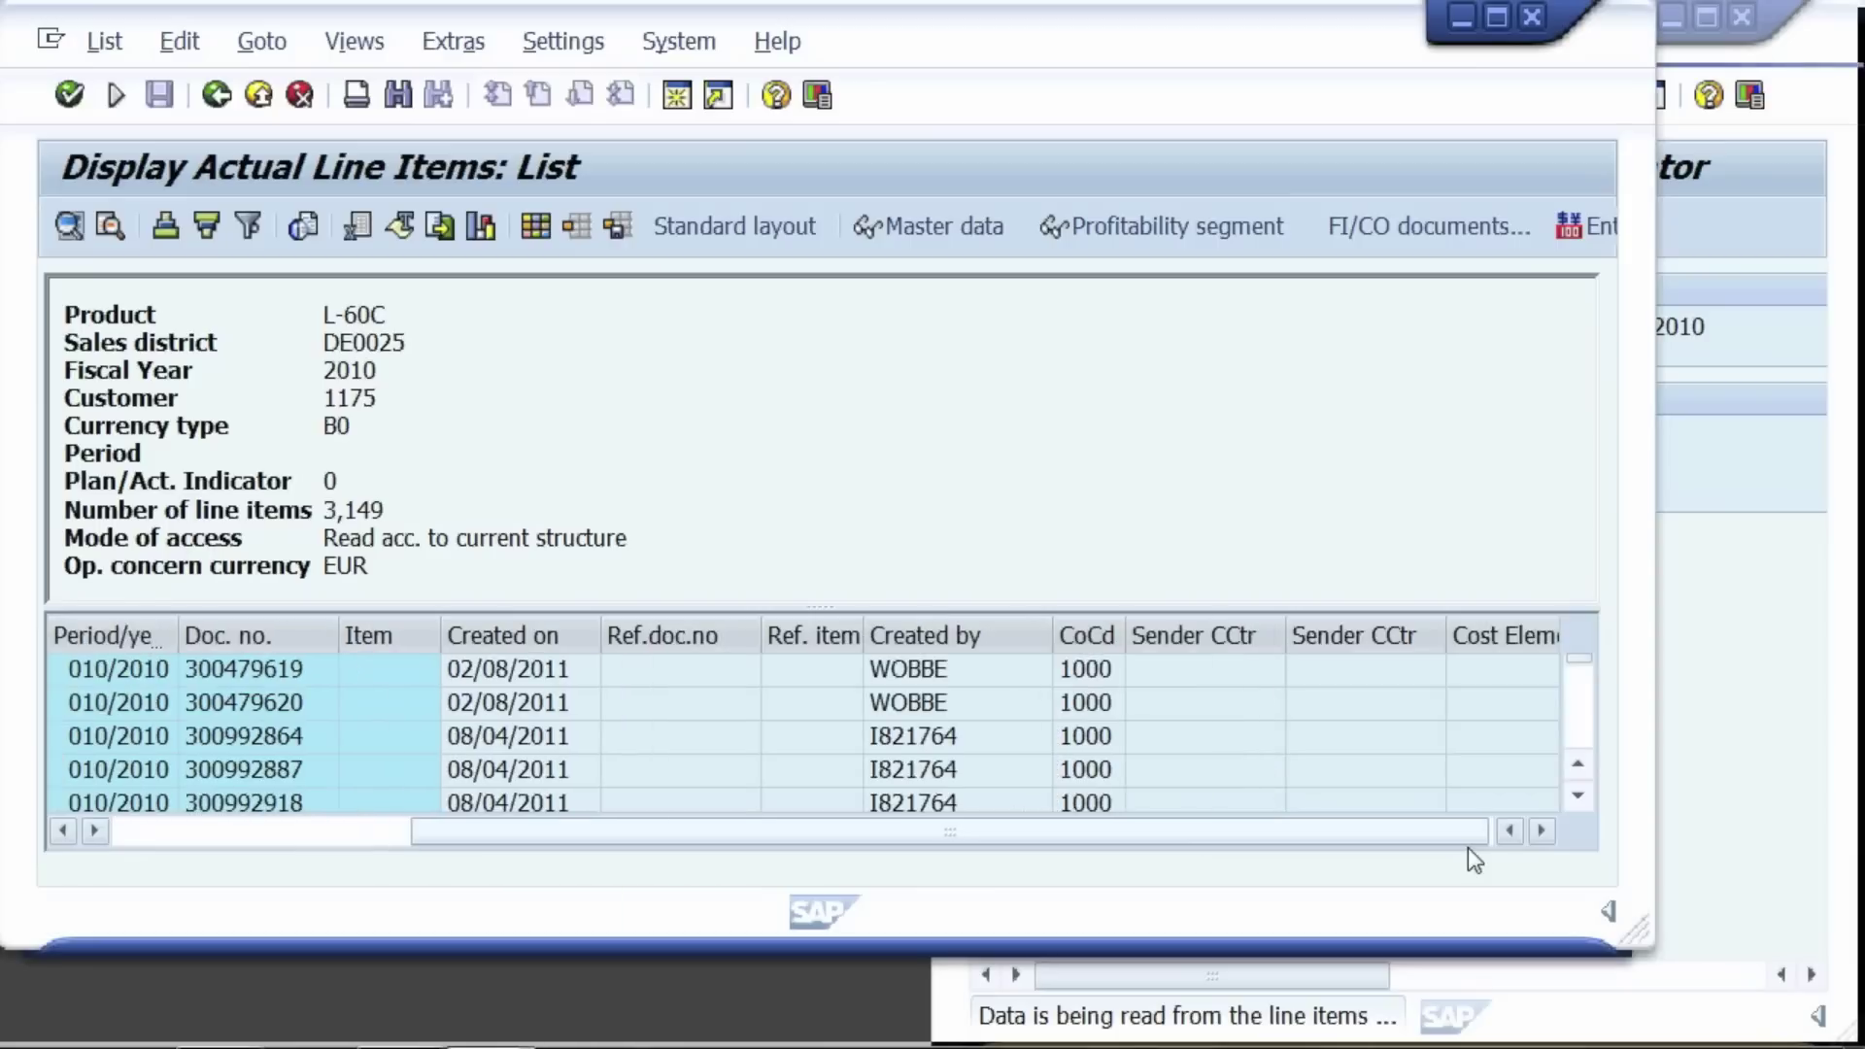
double_click(902, 670)
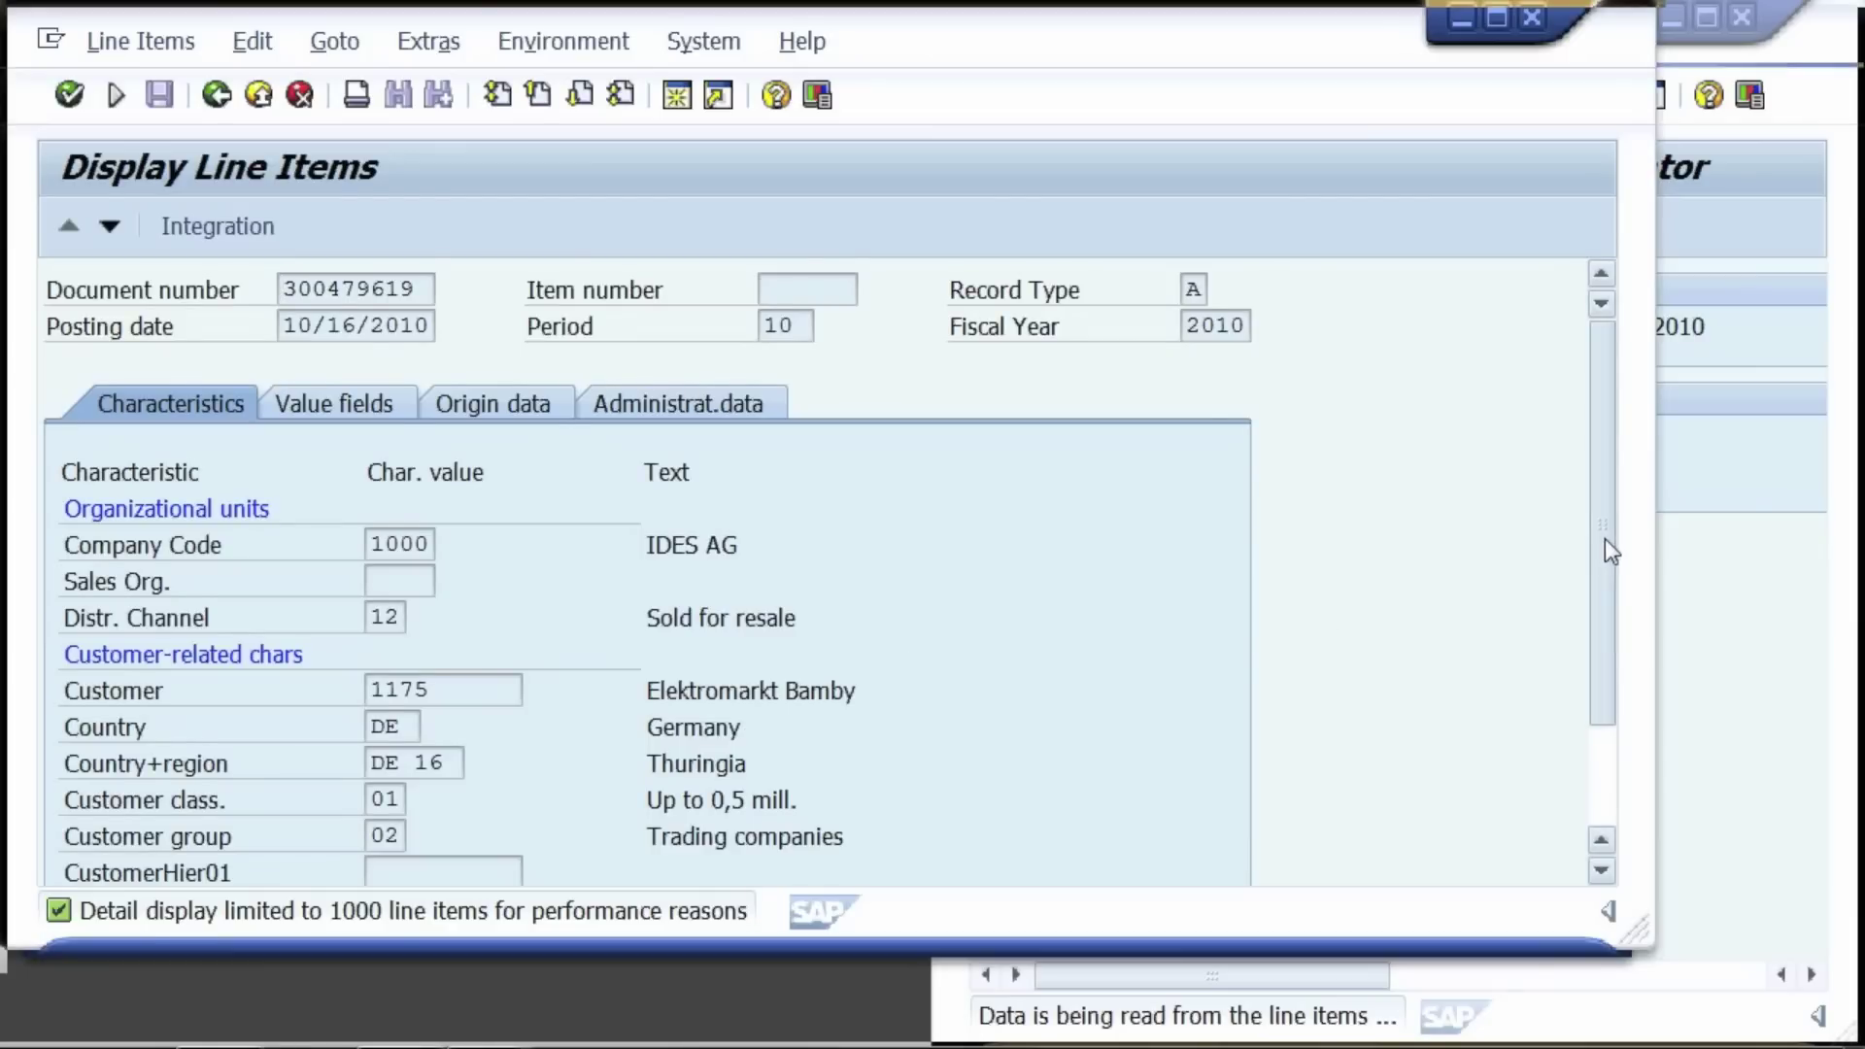
scroll(1605, 538, "down", 3)
scroll(1613, 602, "up", 3)
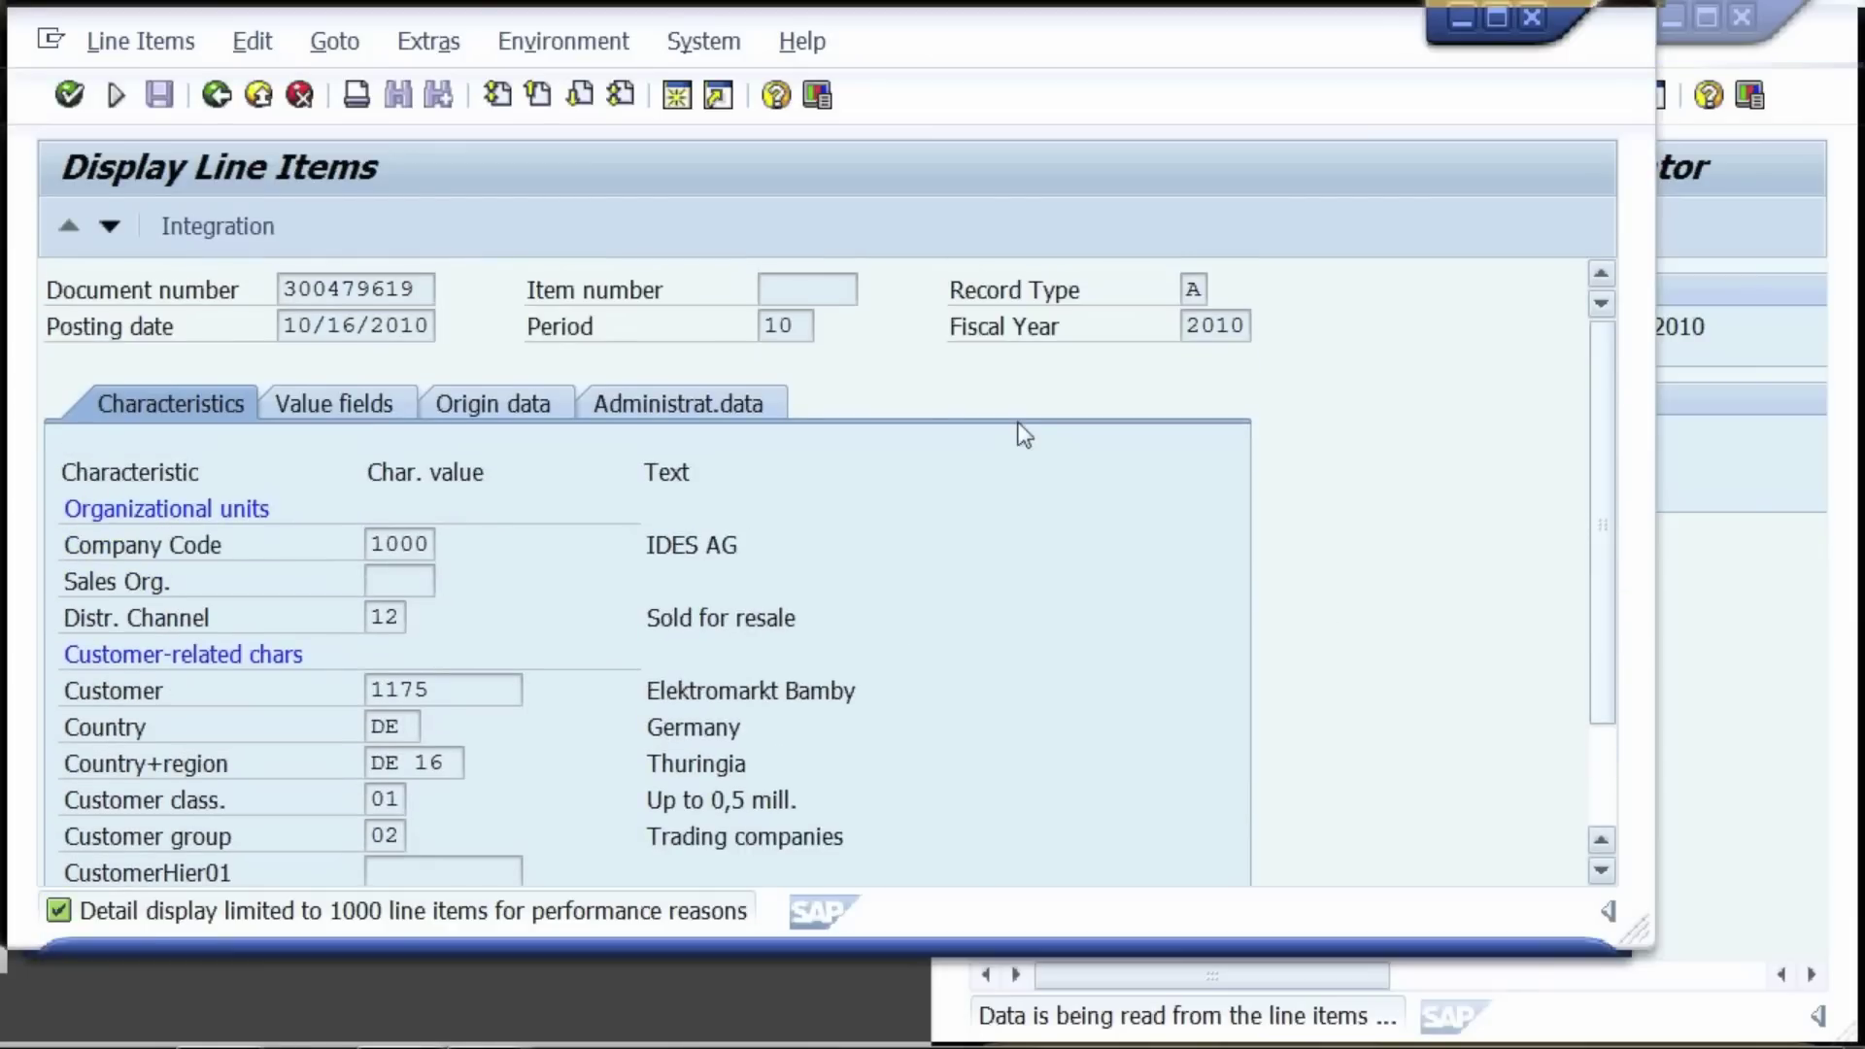
left_click(349, 416)
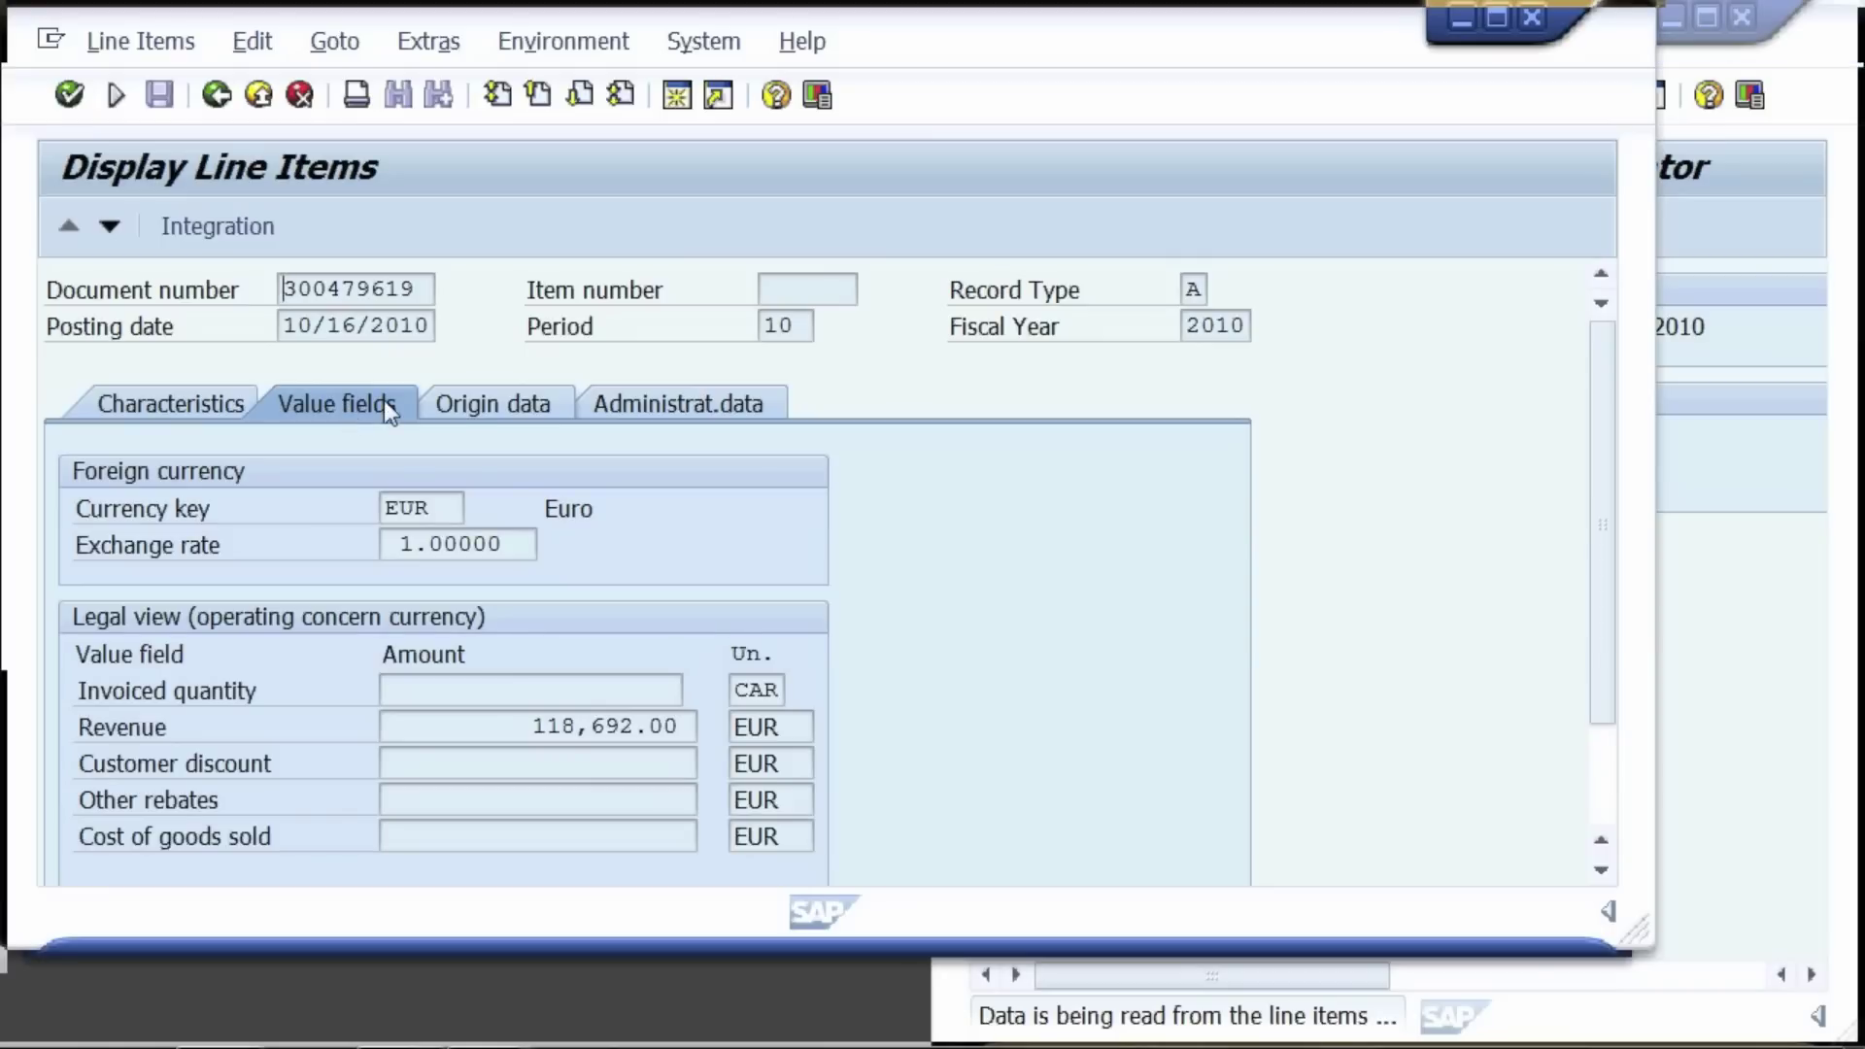
left_click(258, 94)
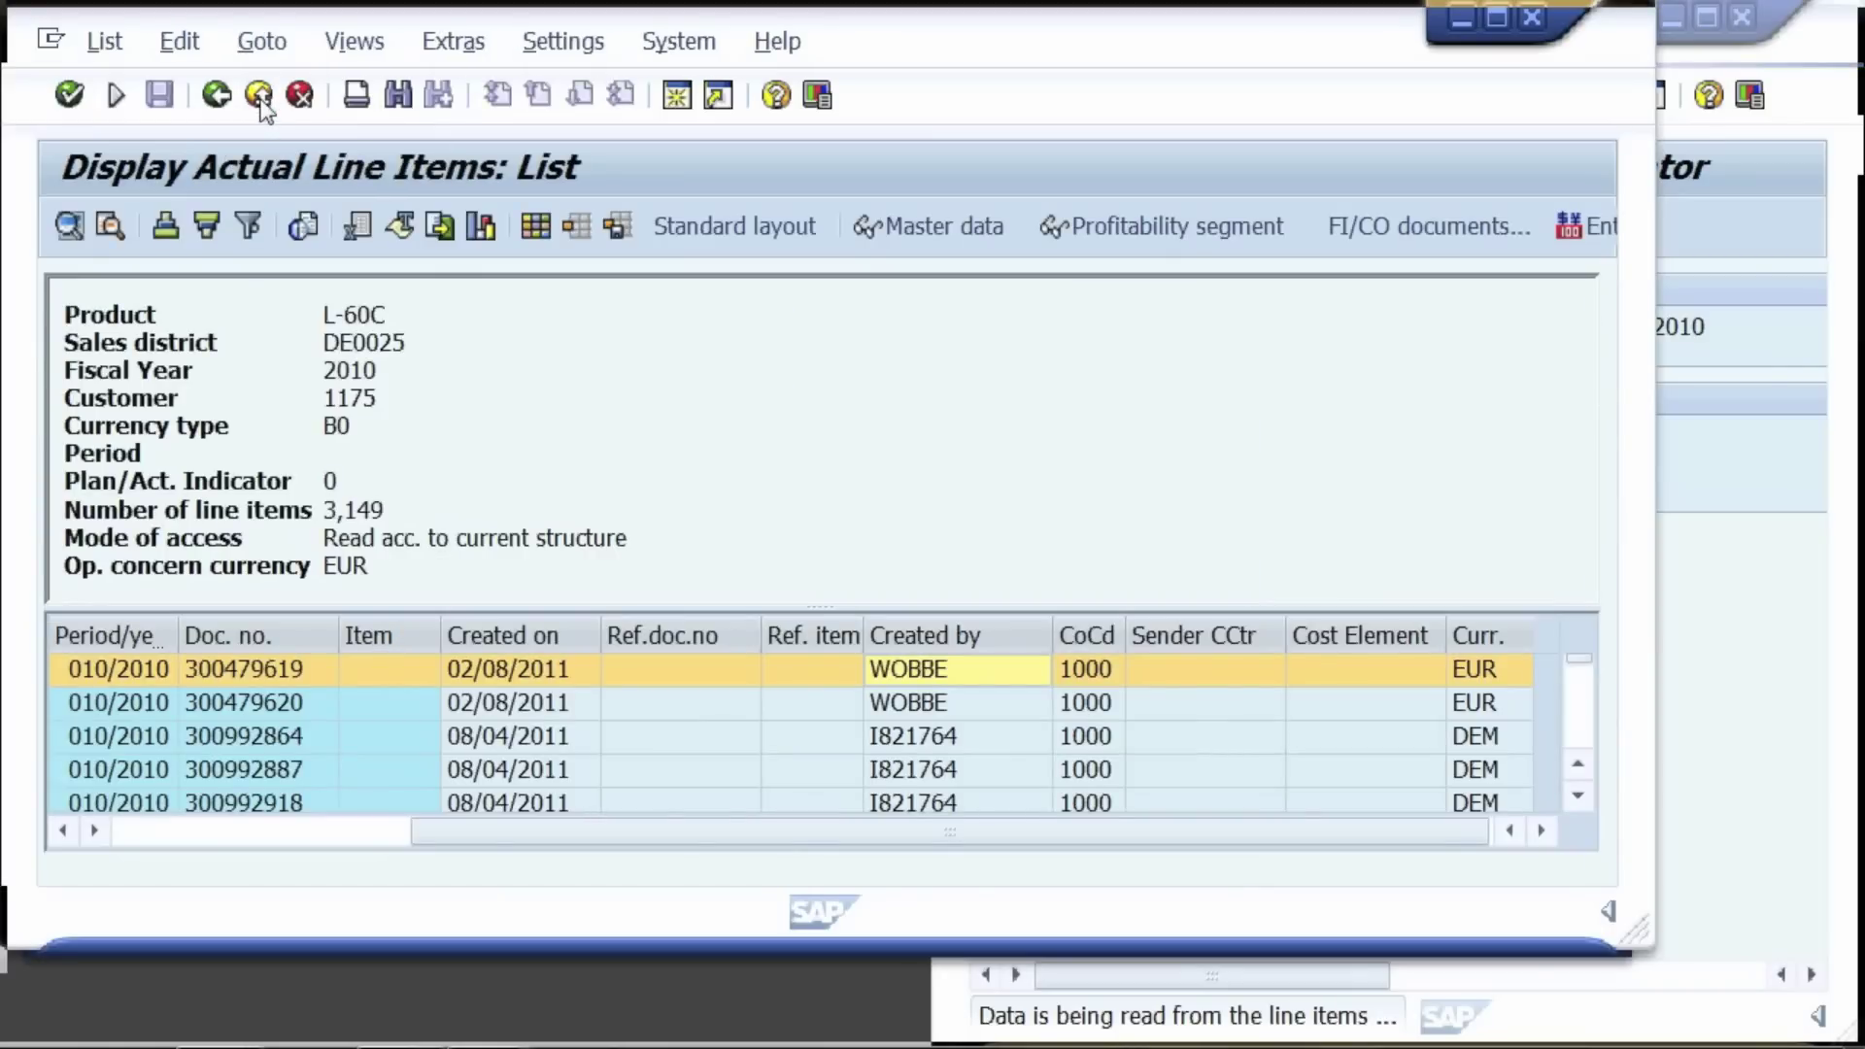
left_click(258, 94)
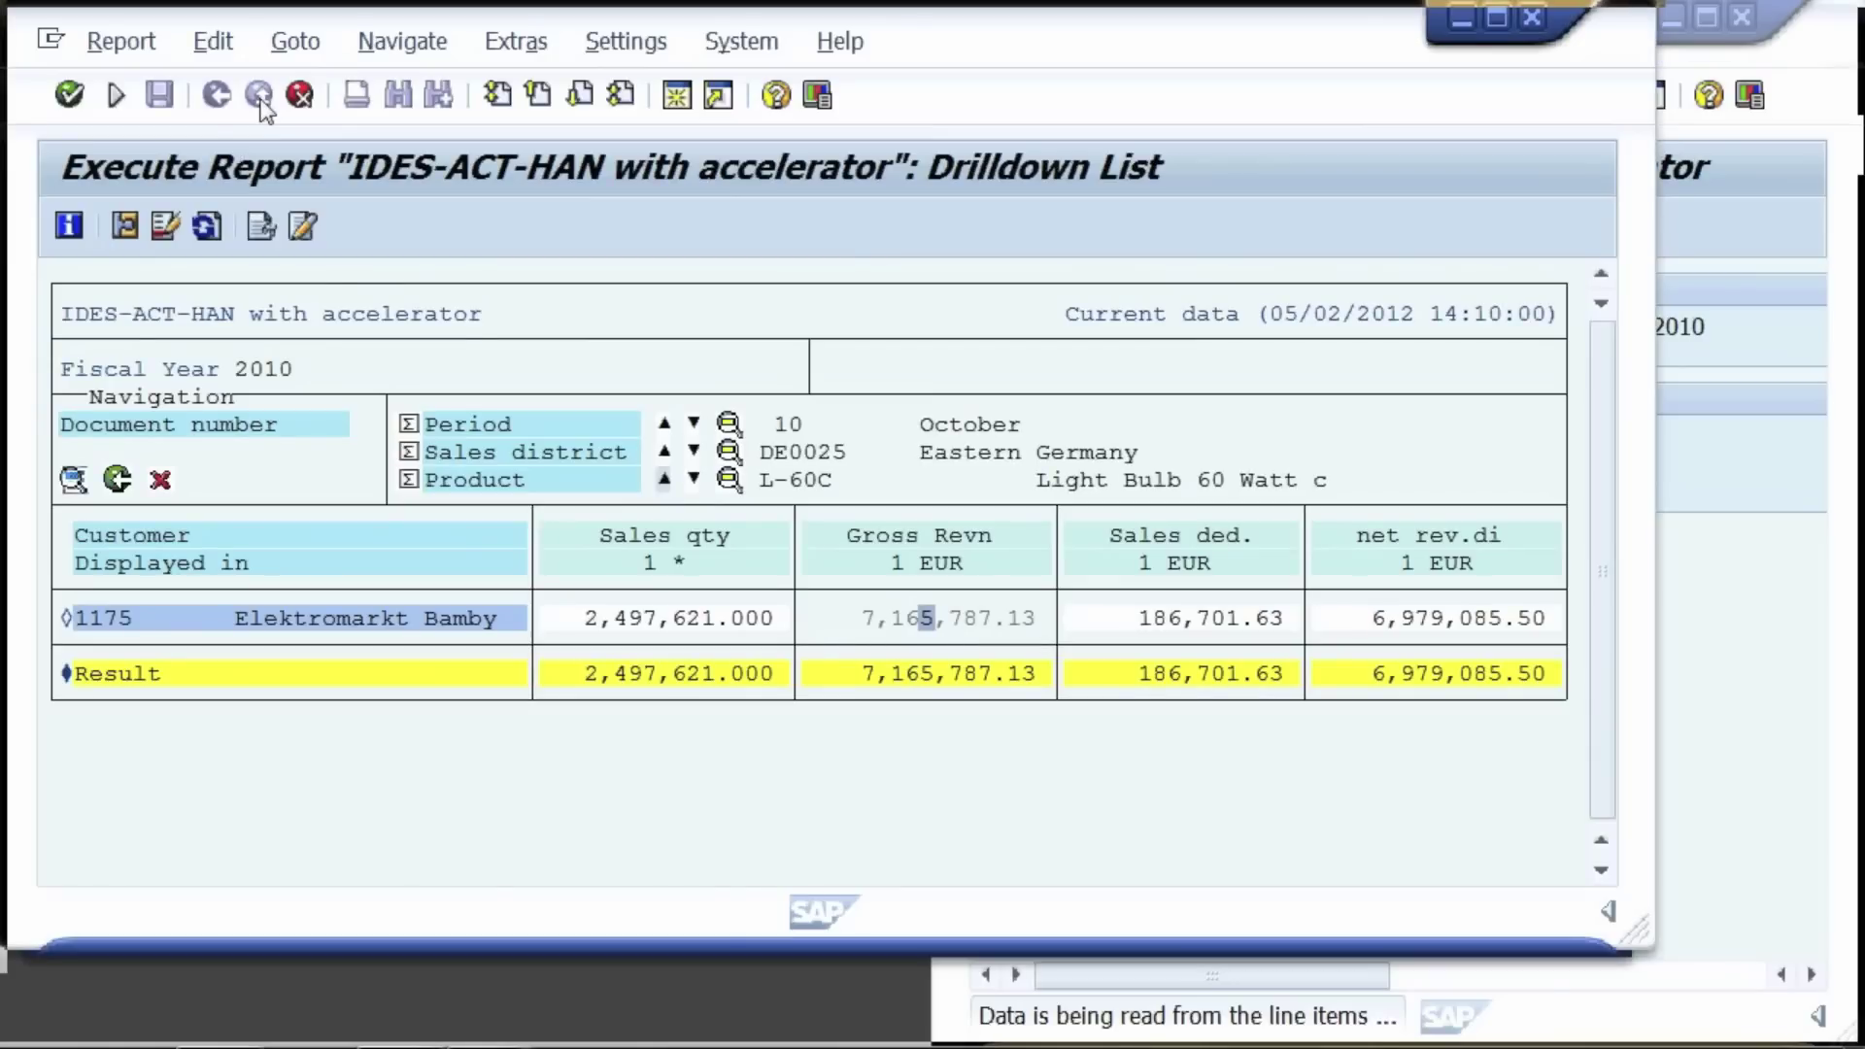
Step: Summarize Product, Sales district and Period to list all customers, and move the window to the left half
left_click(408, 478)
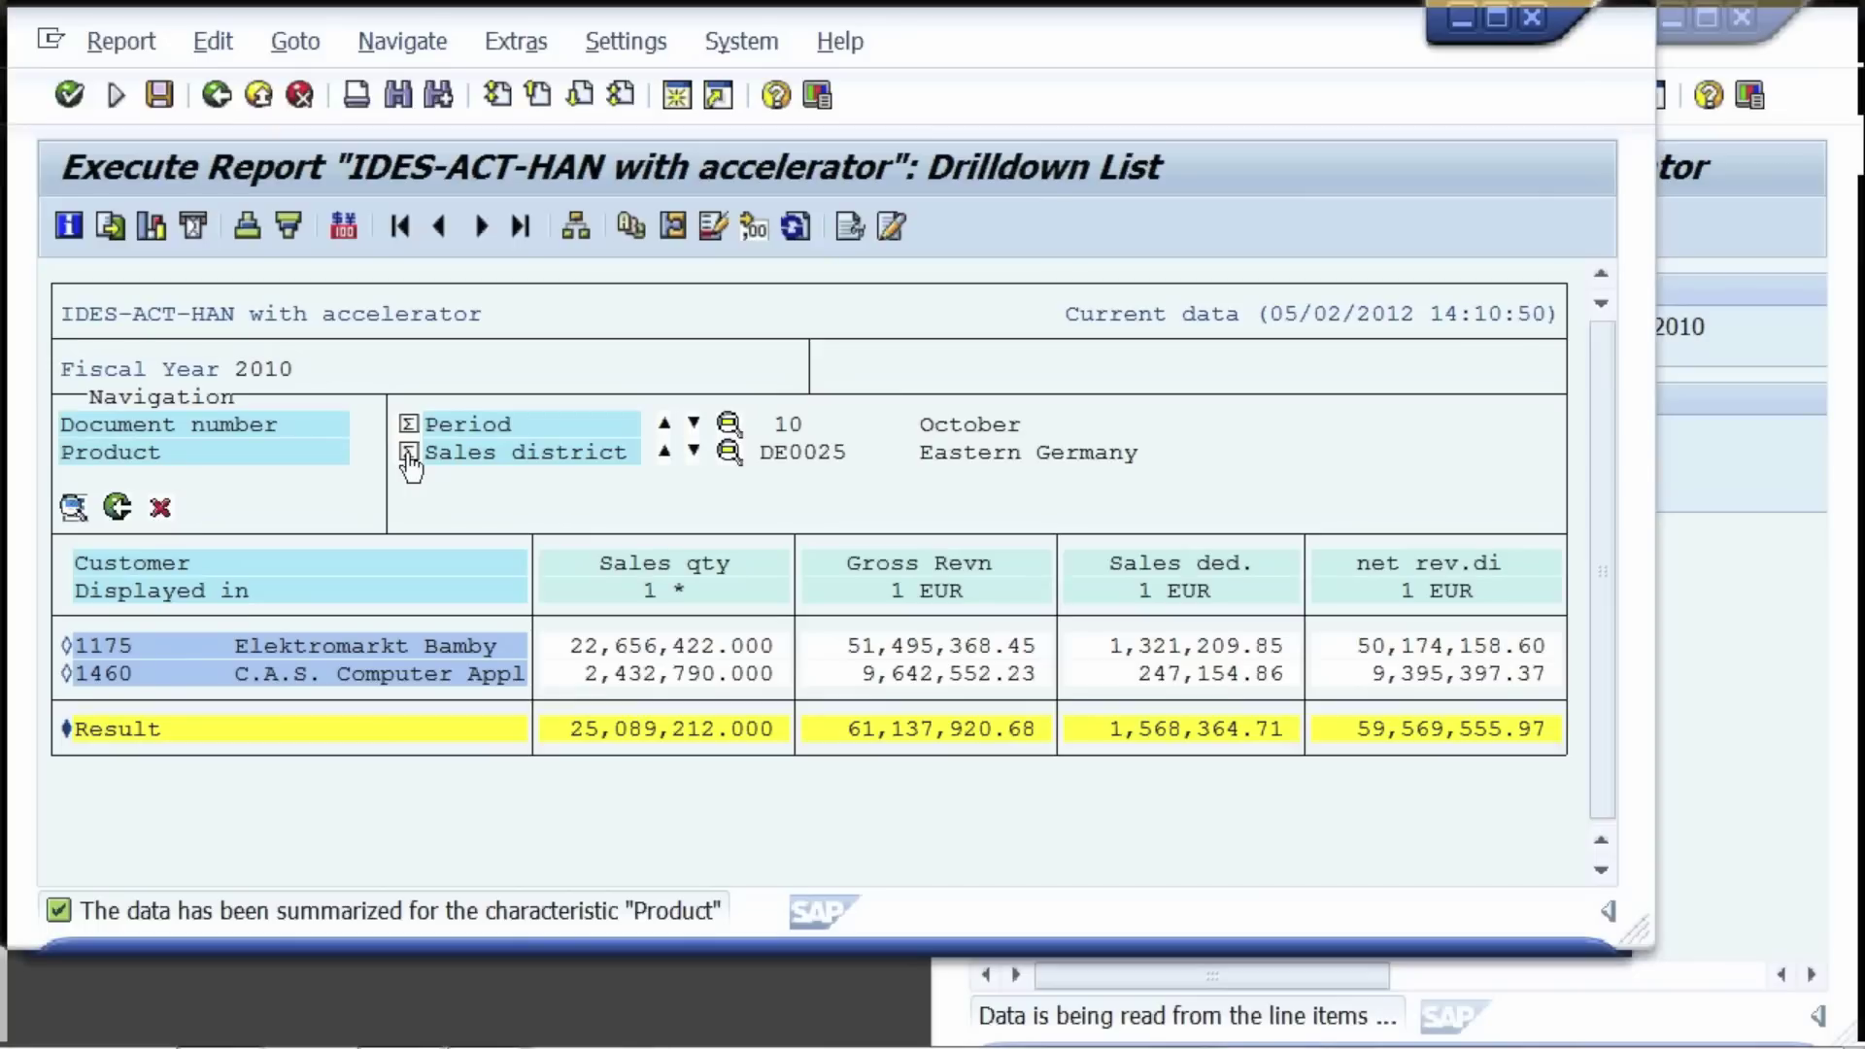
left_click(408, 453)
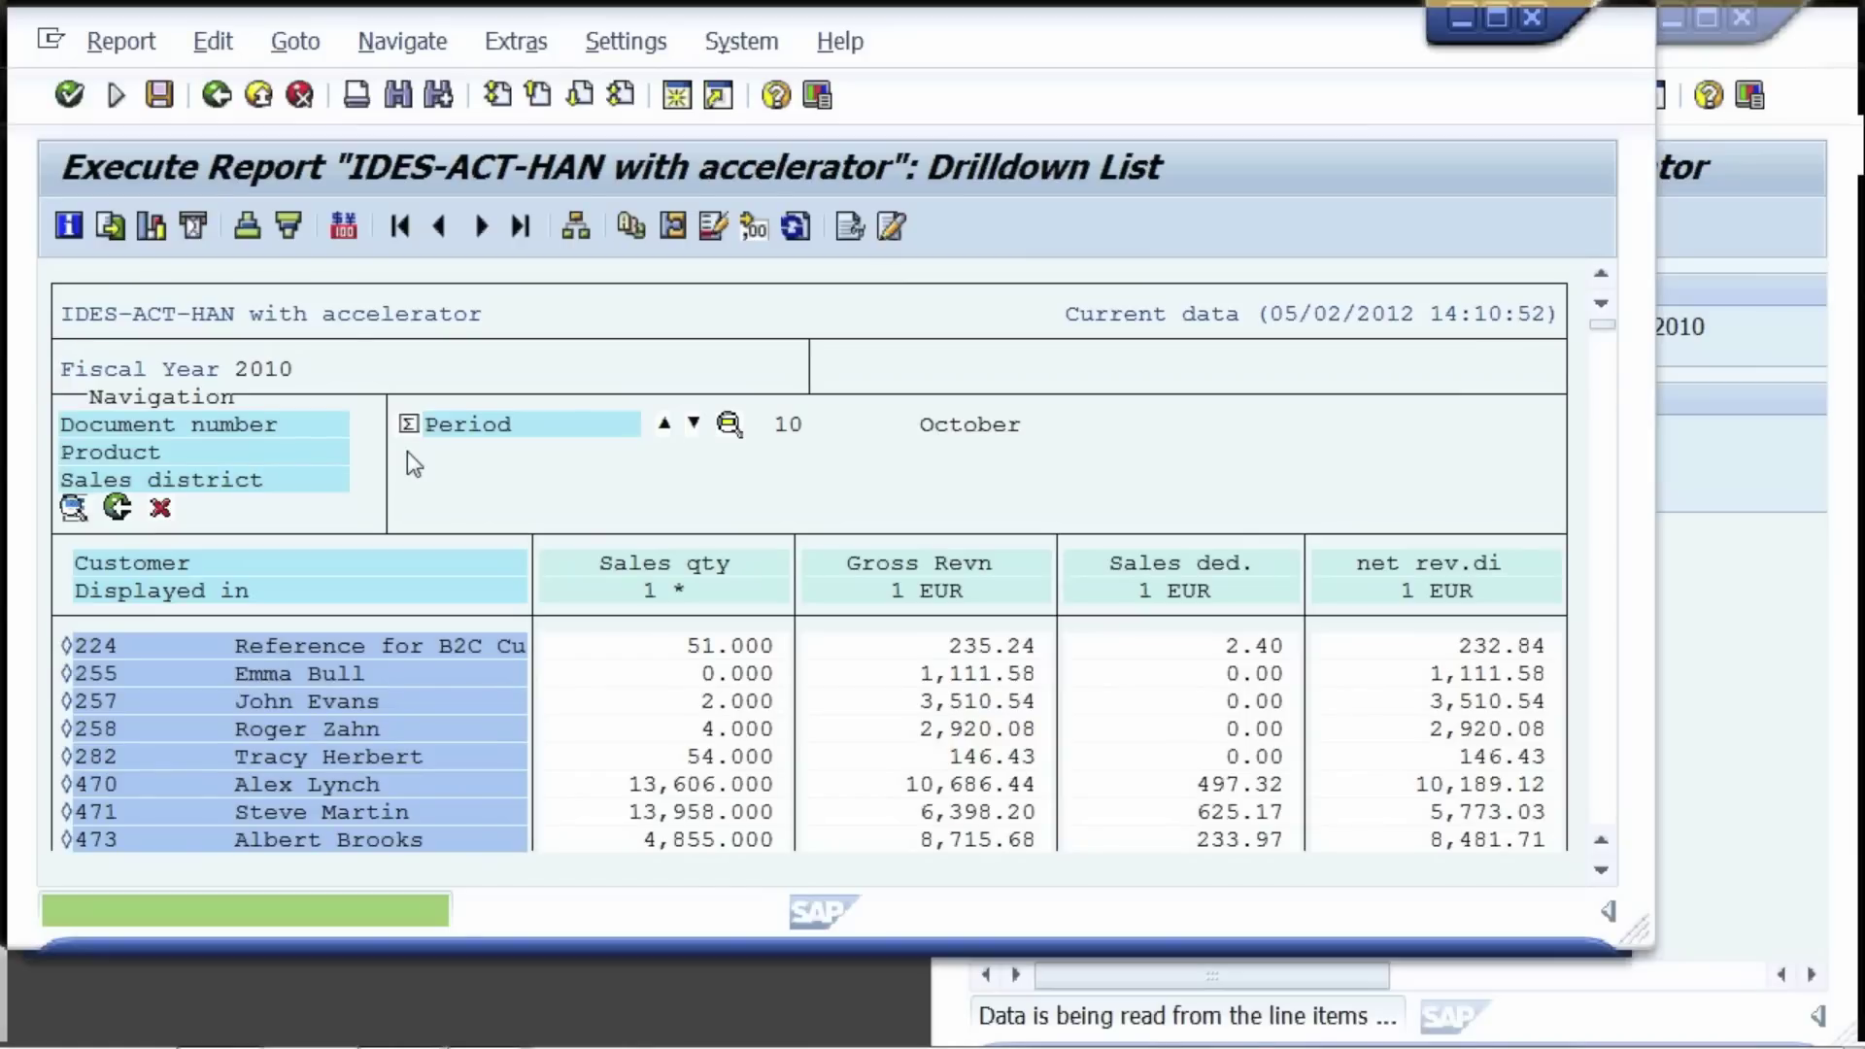
left_click(409, 426)
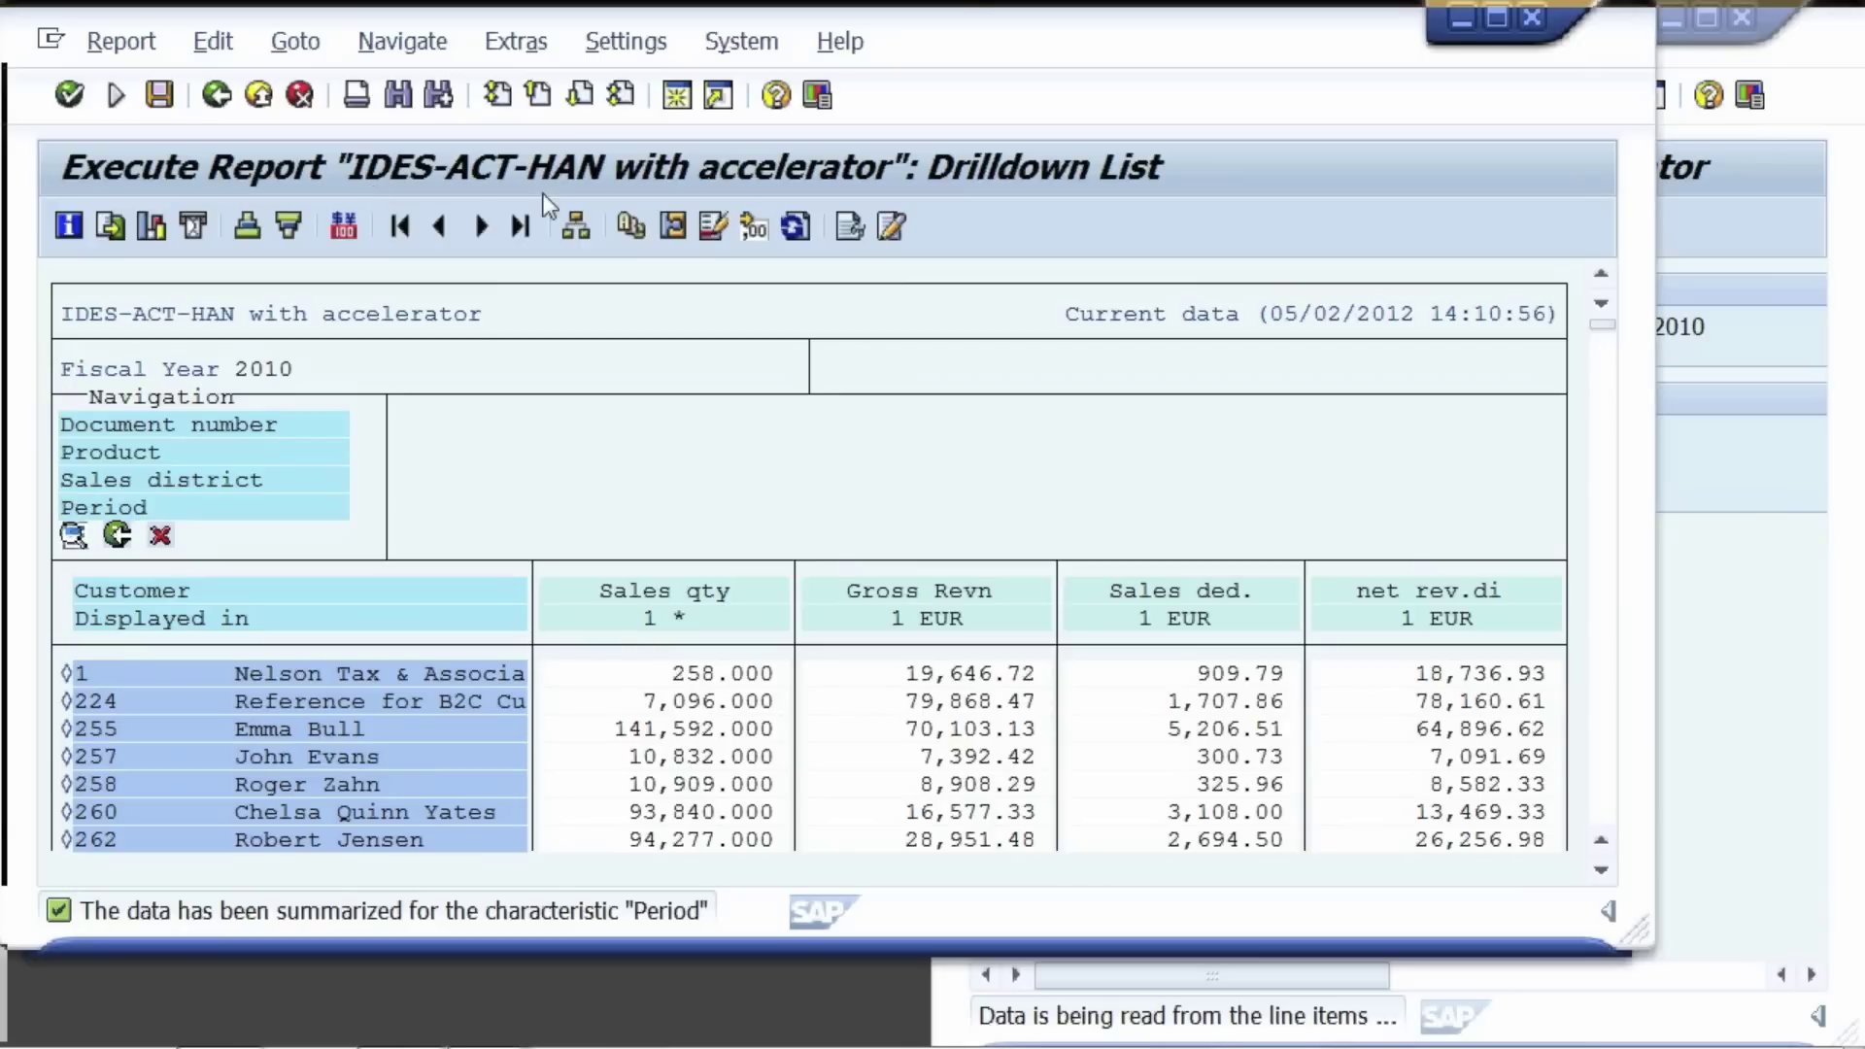
left_click_drag(989, 14, 43, 54)
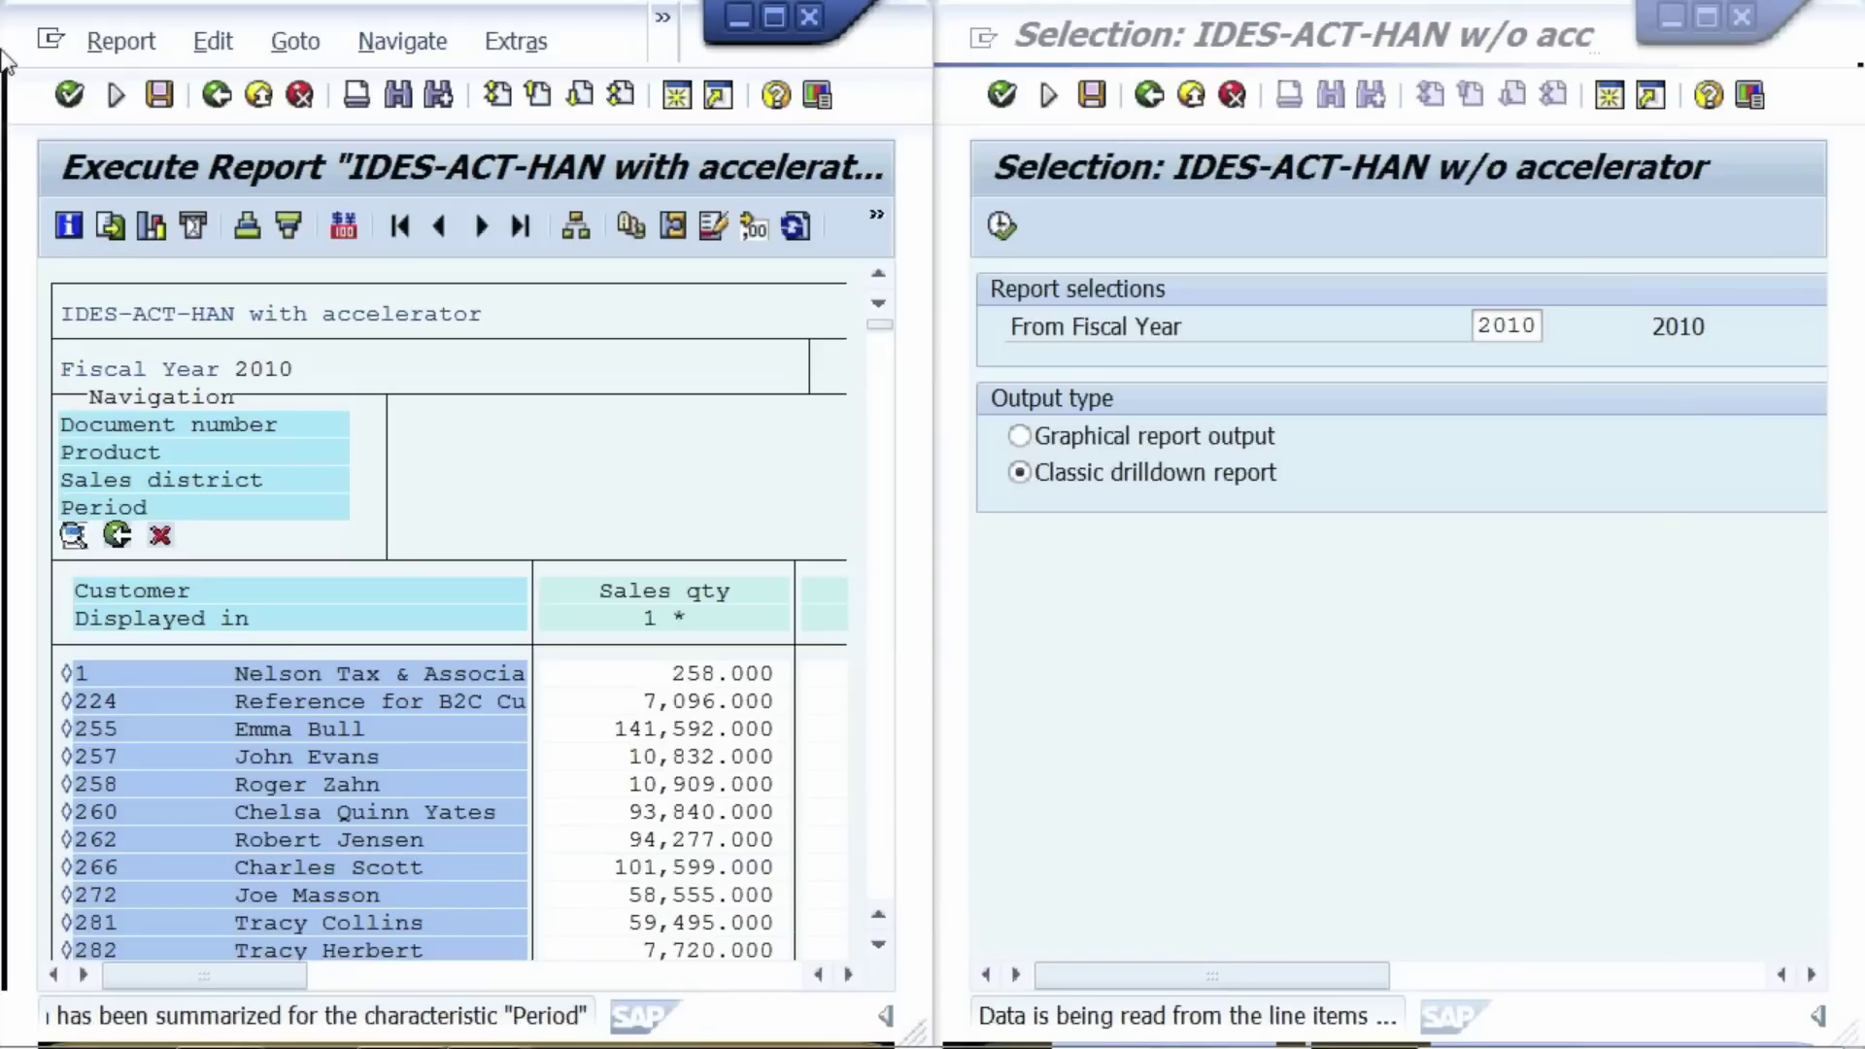